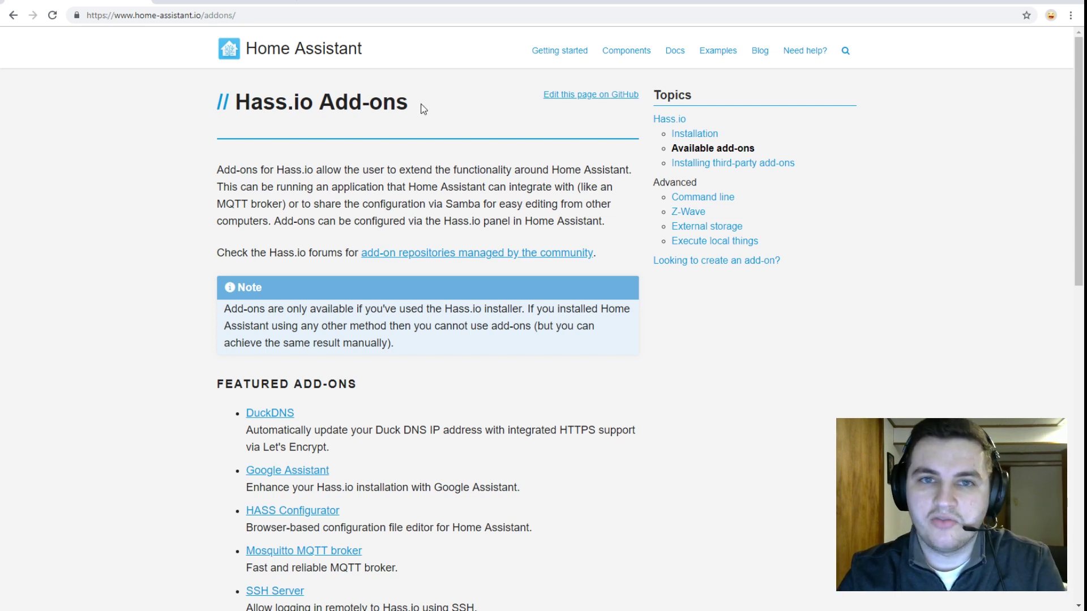
- Highlight the Add-ons page title, then scroll down to the Featured Add-ons list
{"action": "left_click_drag", "start_coordinate": [419, 105], "coordinate": [326, 104]}
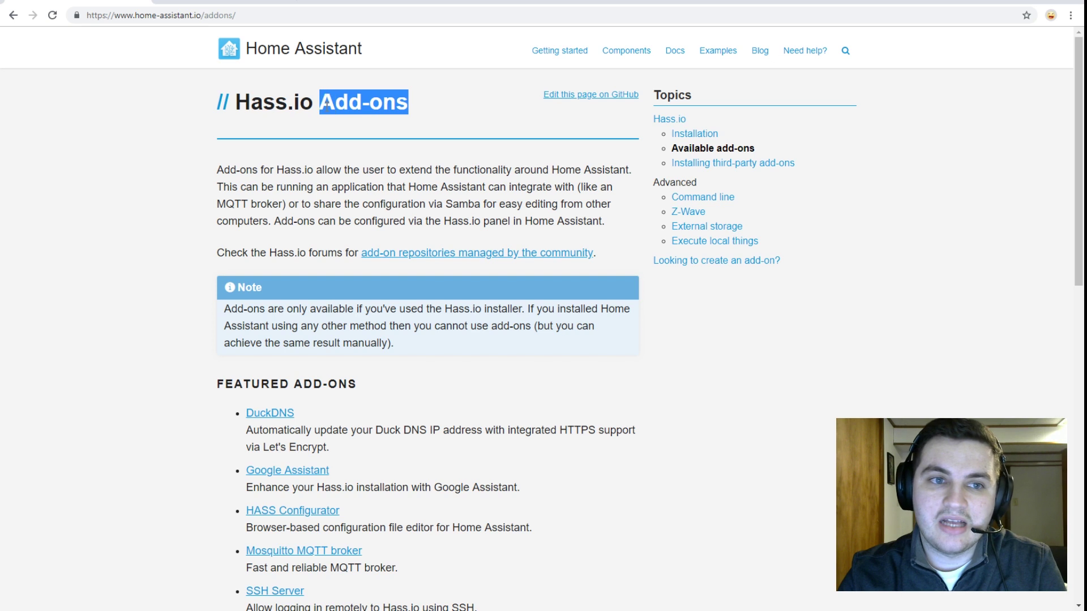
{"action": "left_click", "coordinate": [393, 104]}
{"action": "scroll", "coordinate": [582, 347], "scroll_direction": "down", "scroll_amount": 5}
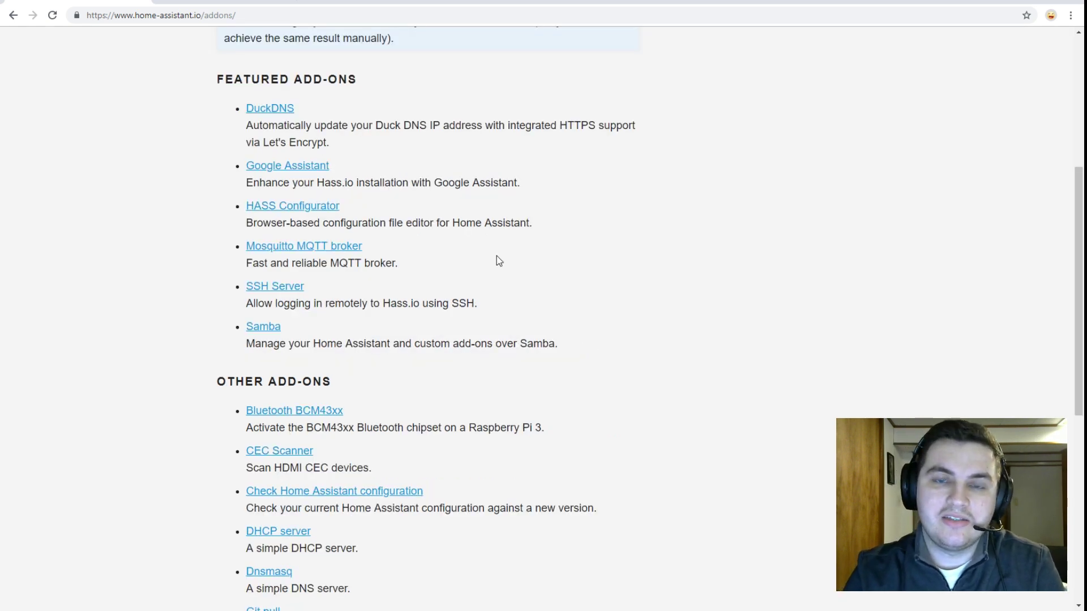
- In the Home Assistant tab, go through the sidebar to Hass.io's add-on store and install Samba share
{"action": "key", "text": "ctrl+Tab"}
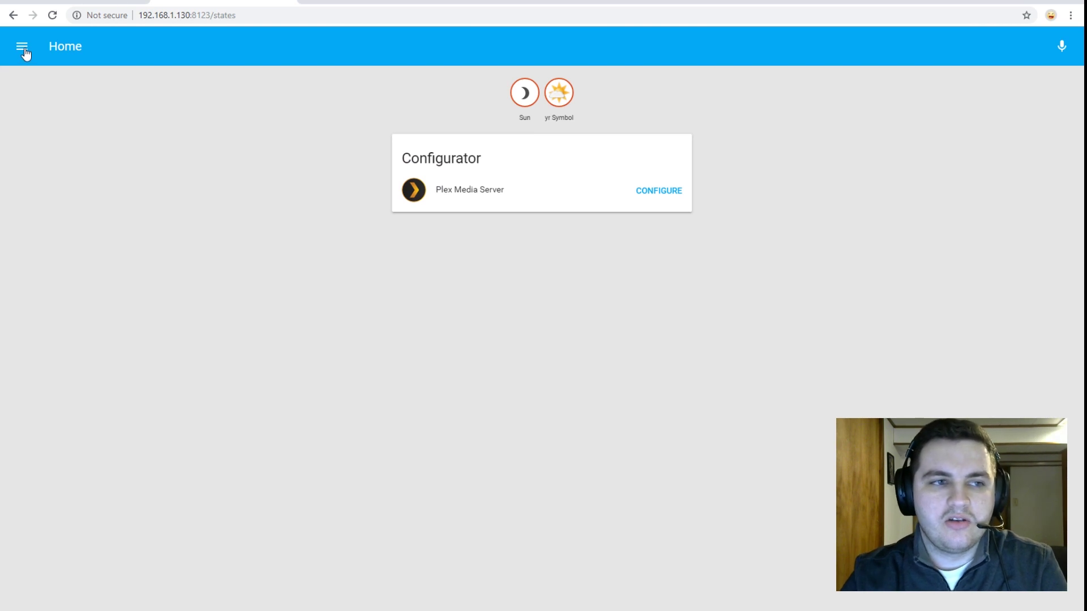
{"action": "left_click", "coordinate": [23, 48]}
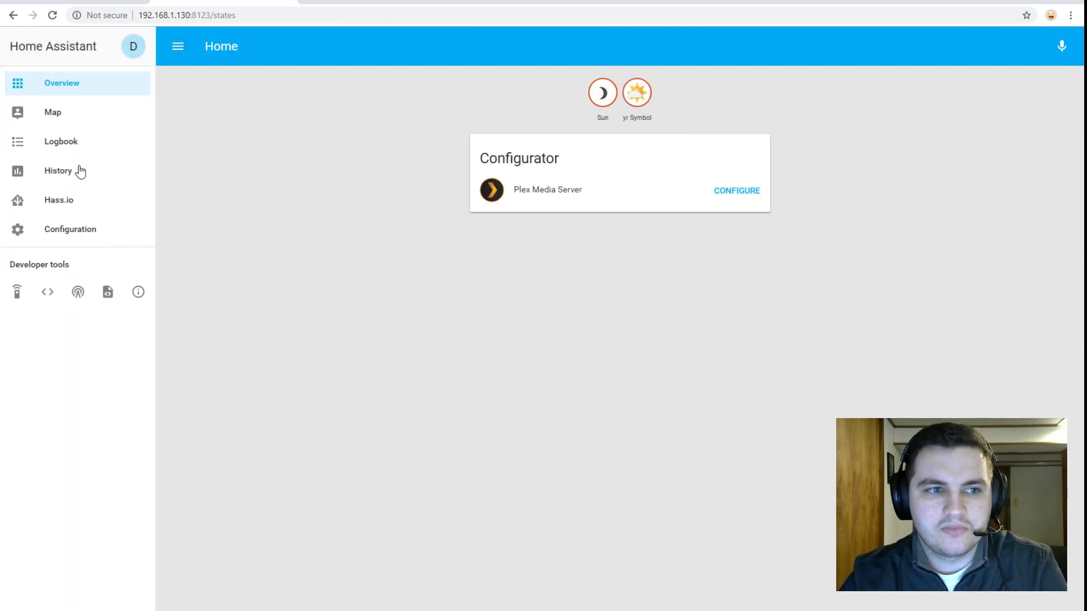
{"action": "left_click", "coordinate": [97, 202]}
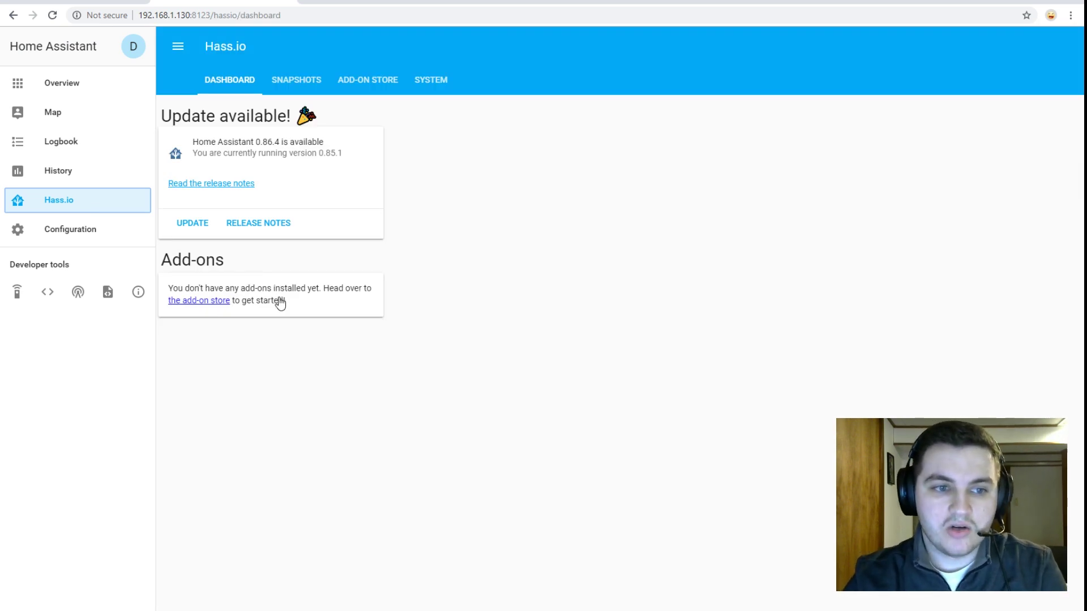
{"action": "left_click", "coordinate": [225, 304]}
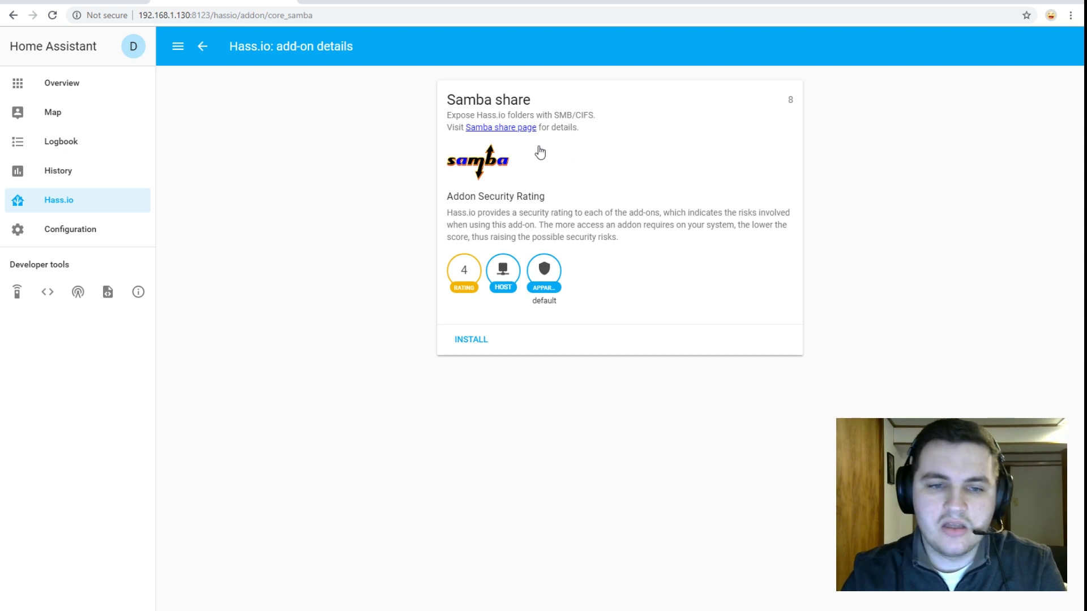
{"action": "left_click", "coordinate": [464, 342]}
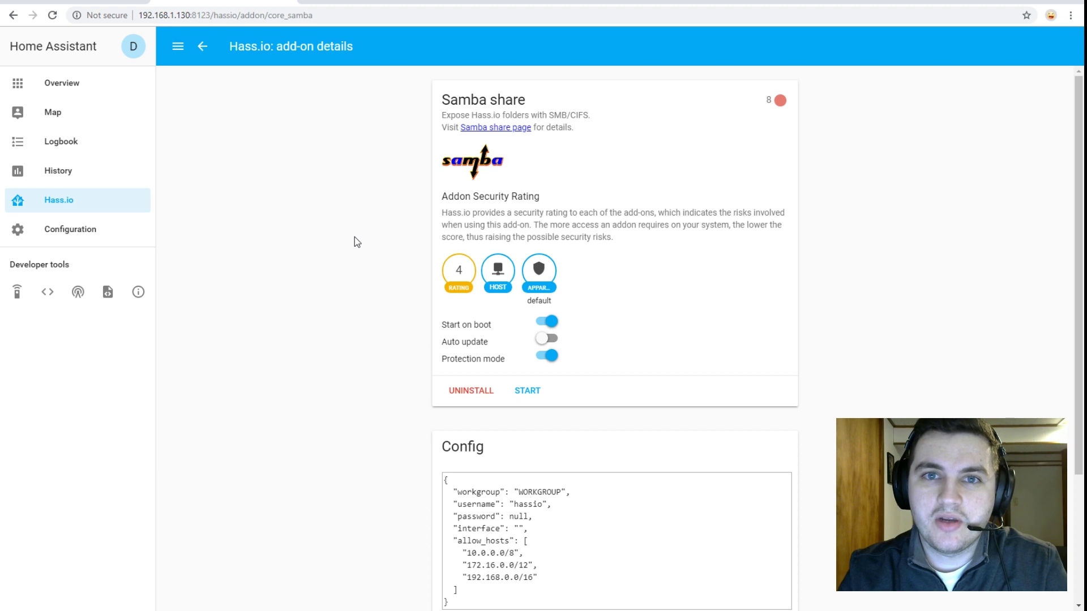
- Set the Samba username to 'hassiopi' and enter a password, save the config, and start Samba
{"action": "scroll", "coordinate": [371, 241], "scroll_direction": "down", "scroll_amount": 1}
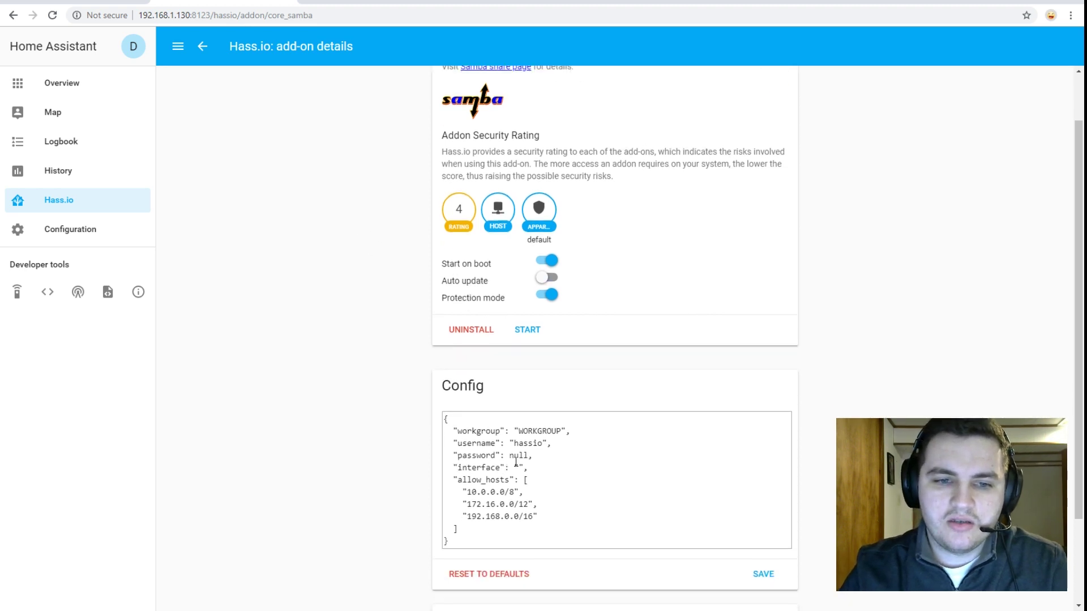
{"action": "left_click_drag", "start_coordinate": [515, 445], "coordinate": [543, 446]}
{"action": "type", "text": "hass"}
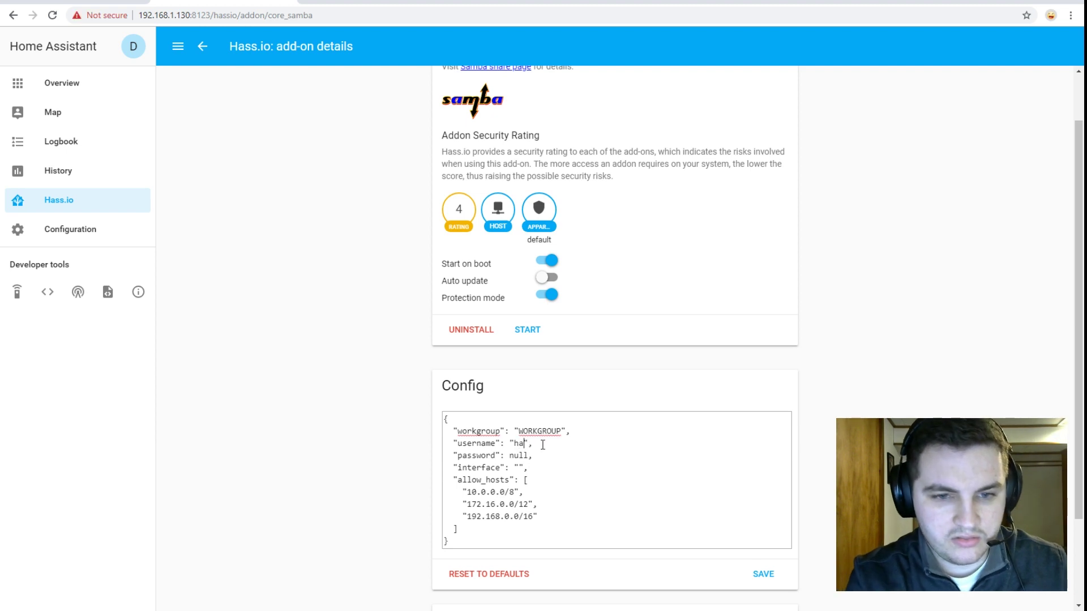
{"action": "type", "text": "iopi"}
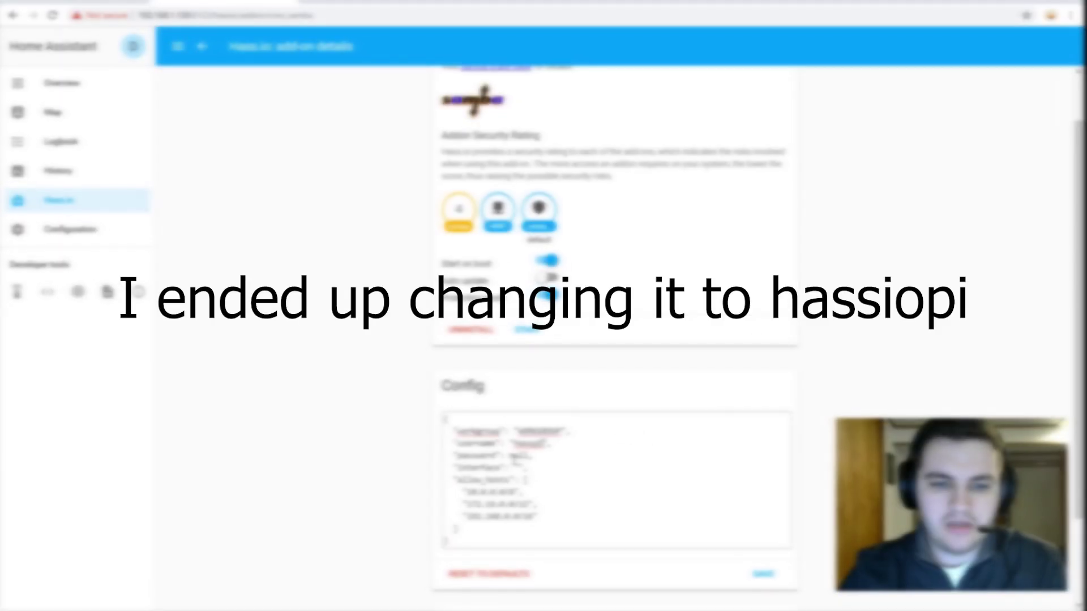
{"action": "left_click_drag", "start_coordinate": [511, 456], "coordinate": [534, 456]}
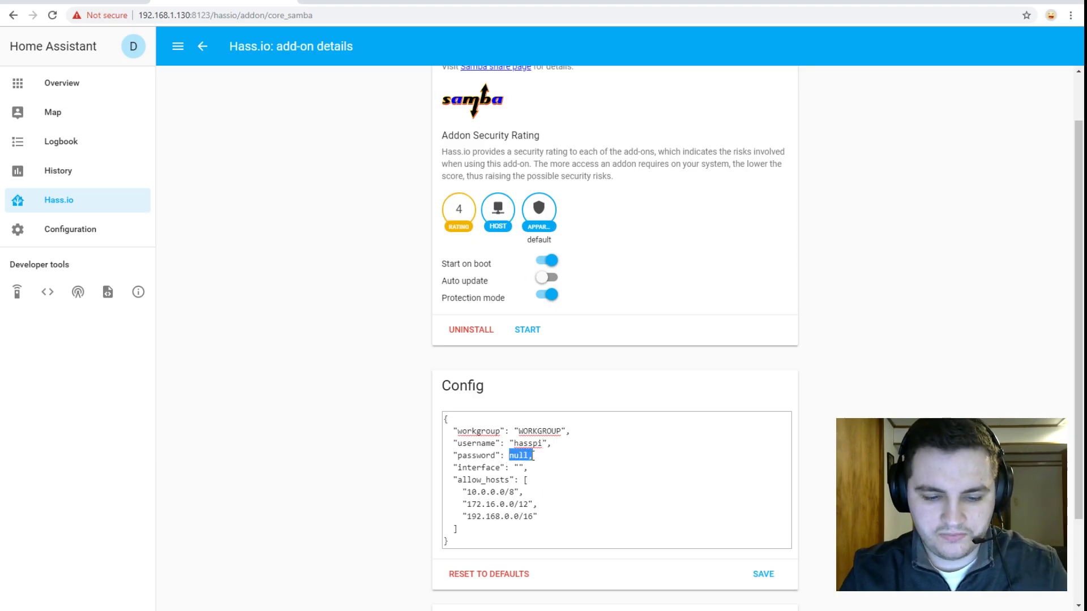
{"action": "type", "text": "\": \""}
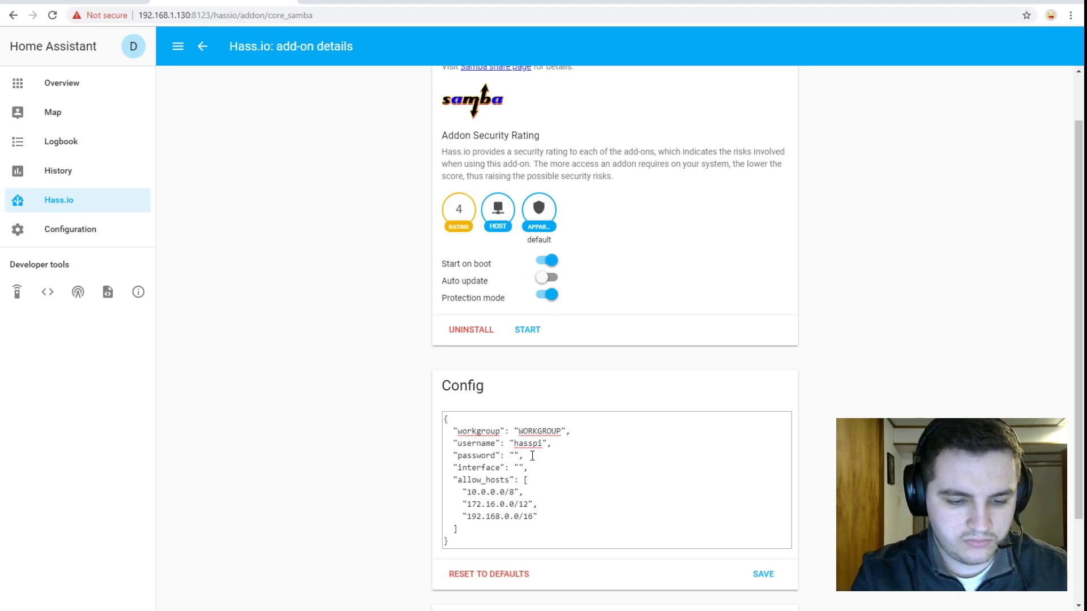
{"action": "type", "text": "password"}
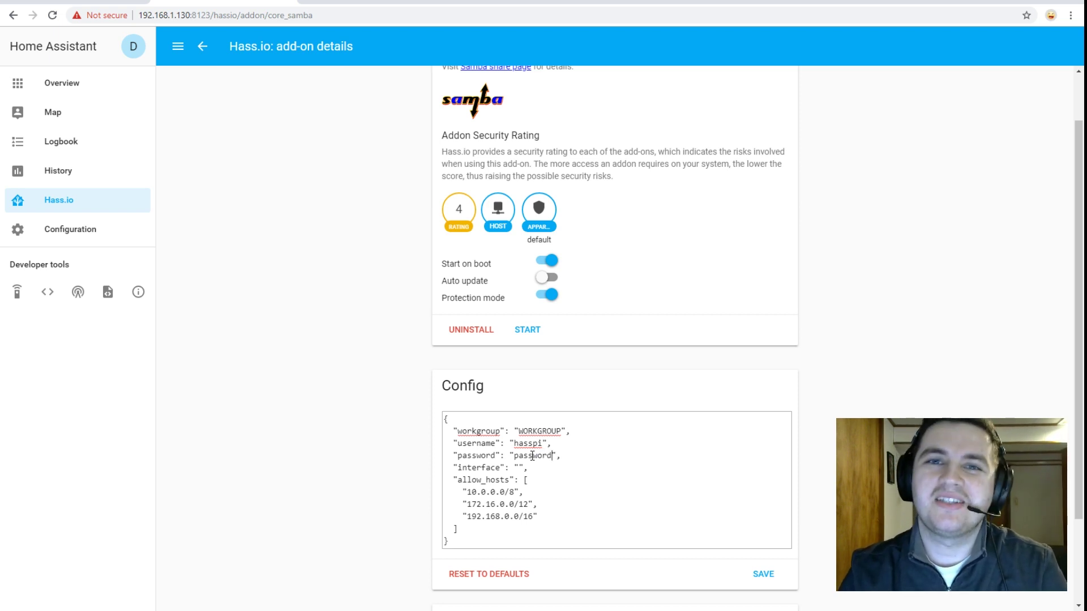
{"action": "scroll", "coordinate": [605, 433], "scroll_direction": "down", "scroll_amount": 1}
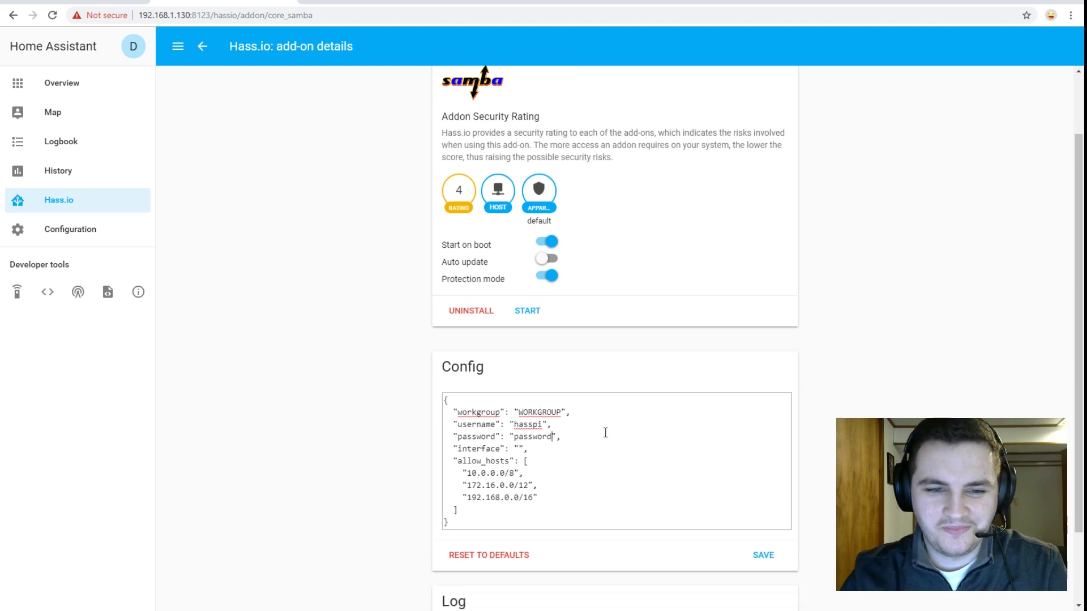
{"action": "scroll", "coordinate": [606, 433], "scroll_direction": "down", "scroll_amount": 2}
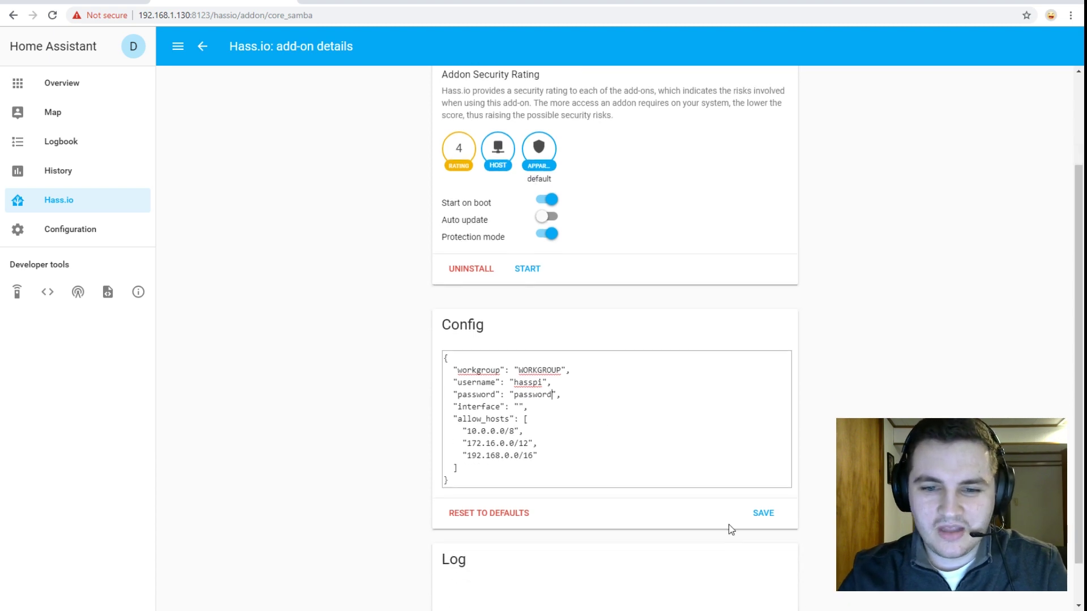
{"action": "left_click", "coordinate": [765, 526]}
{"action": "scroll", "coordinate": [648, 368], "scroll_direction": "up", "scroll_amount": 3}
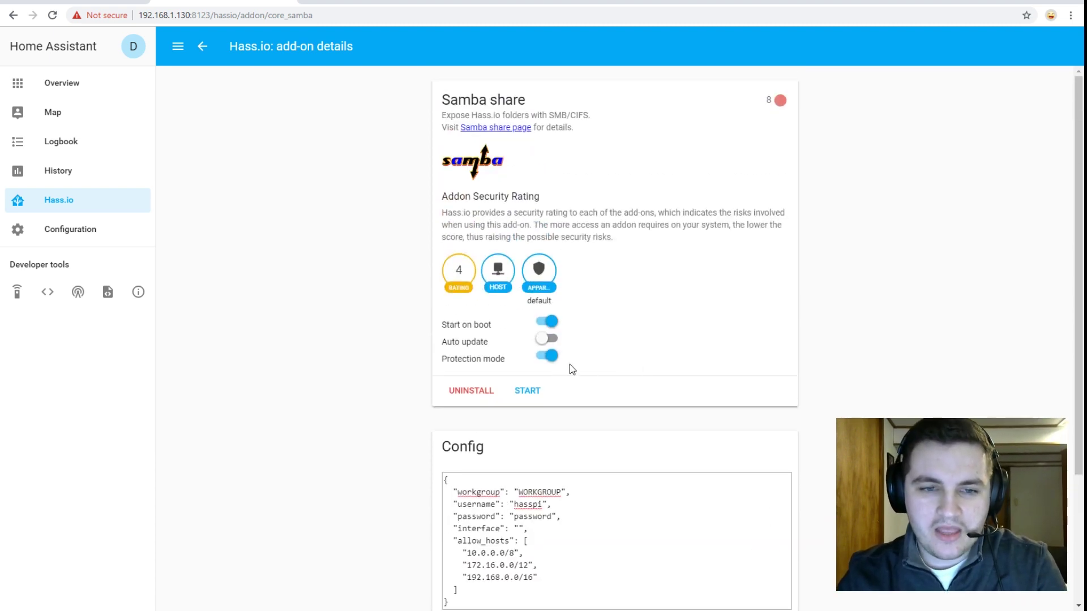
{"action": "left_click", "coordinate": [528, 390]}
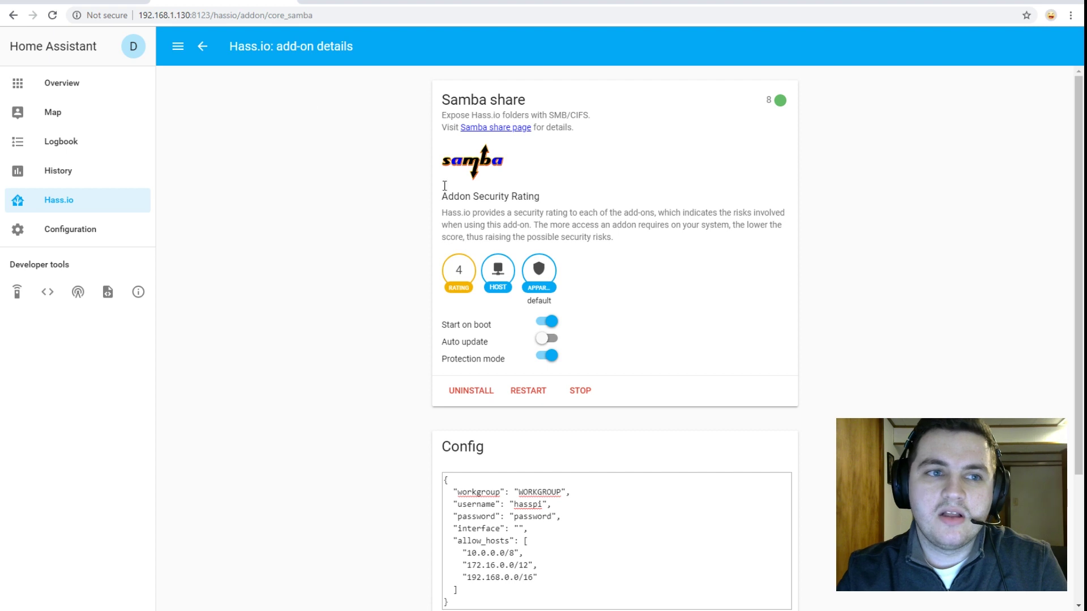
- Return to the add-on store and install the SSH server add-on
{"action": "left_click", "coordinate": [202, 48]}
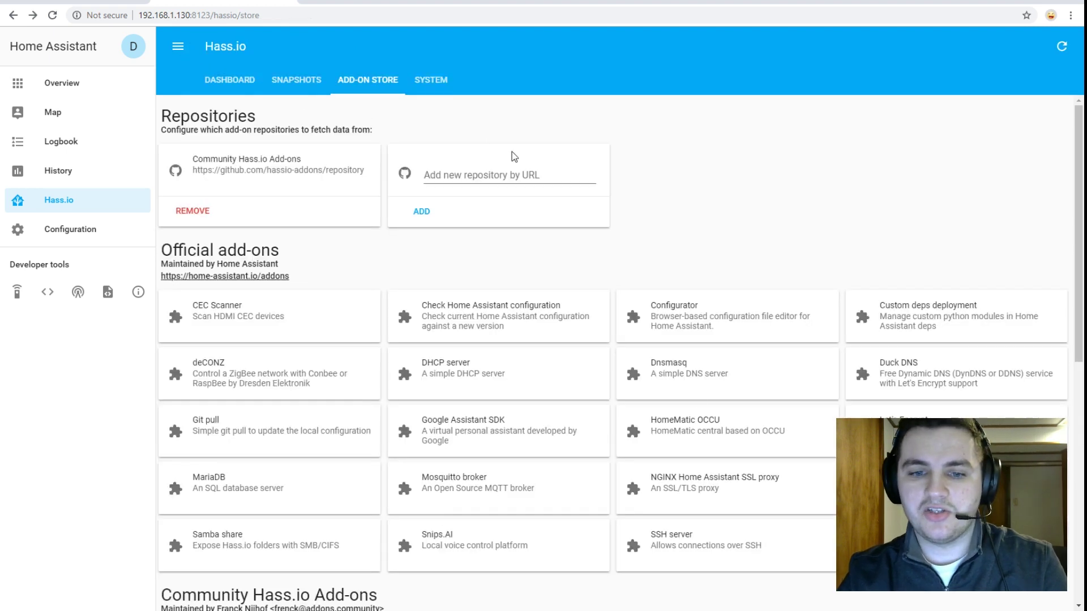
{"action": "left_click", "coordinate": [708, 541]}
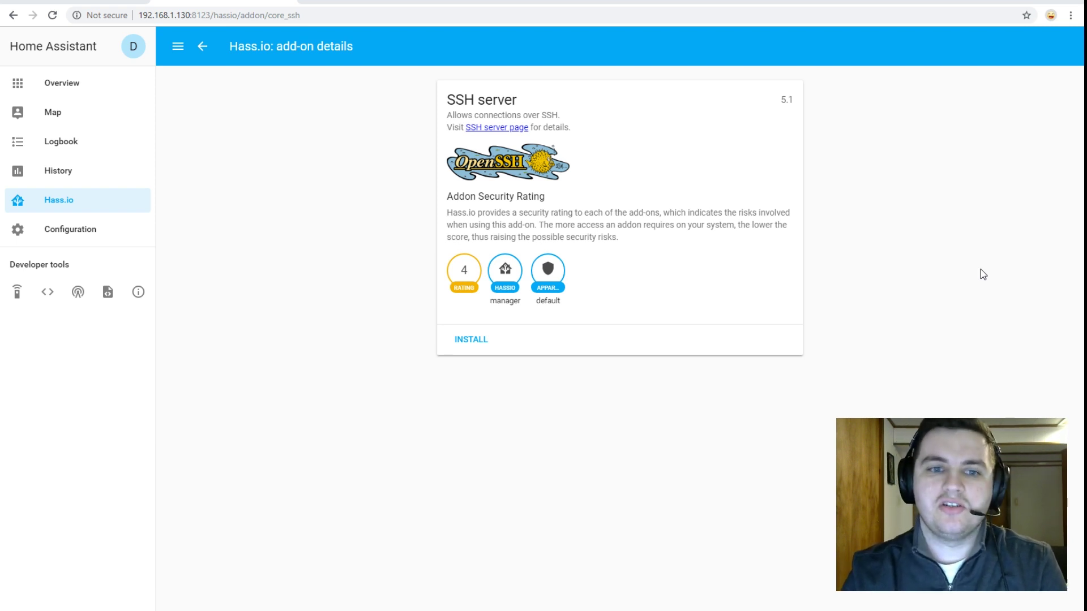
{"action": "left_click", "coordinate": [470, 339]}
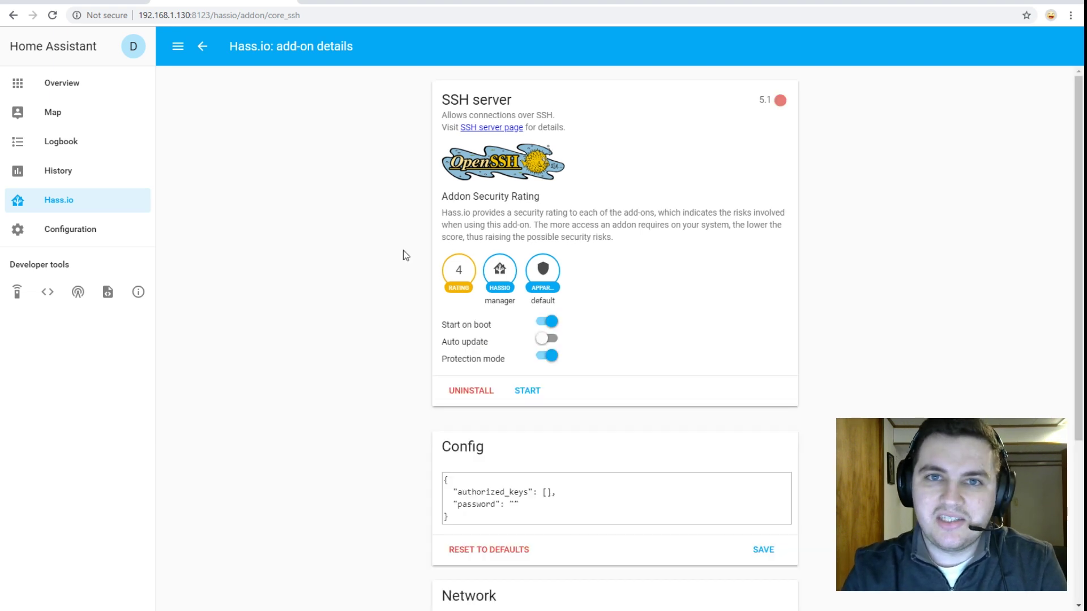
- Save a password in the SSH server config, start the add-on, and go back to the store
{"action": "scroll", "coordinate": [586, 283], "scroll_direction": "down", "scroll_amount": 4}
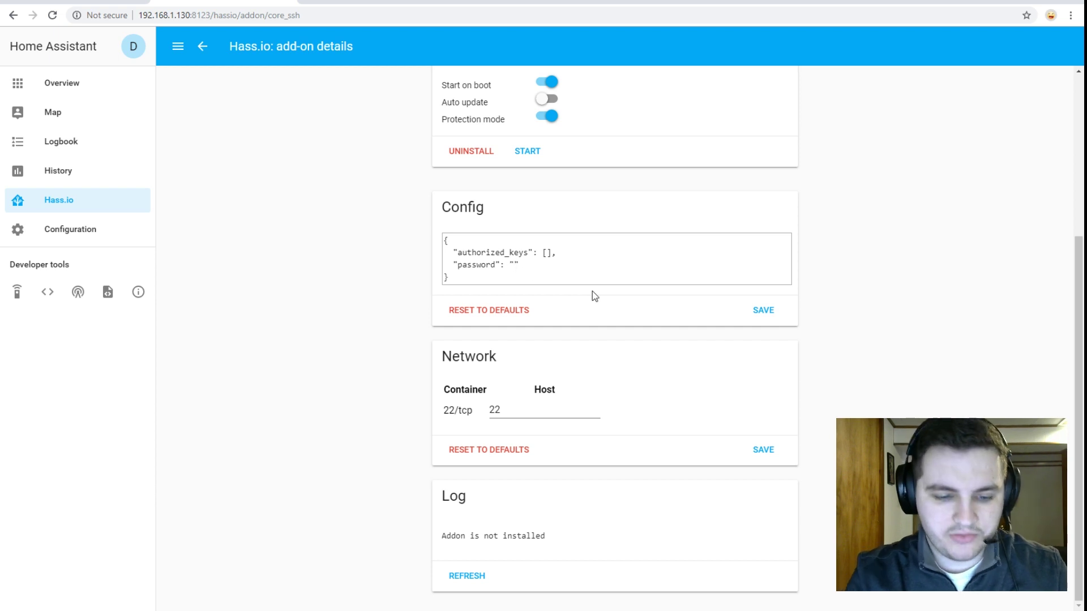
{"action": "type", "text": "password"}
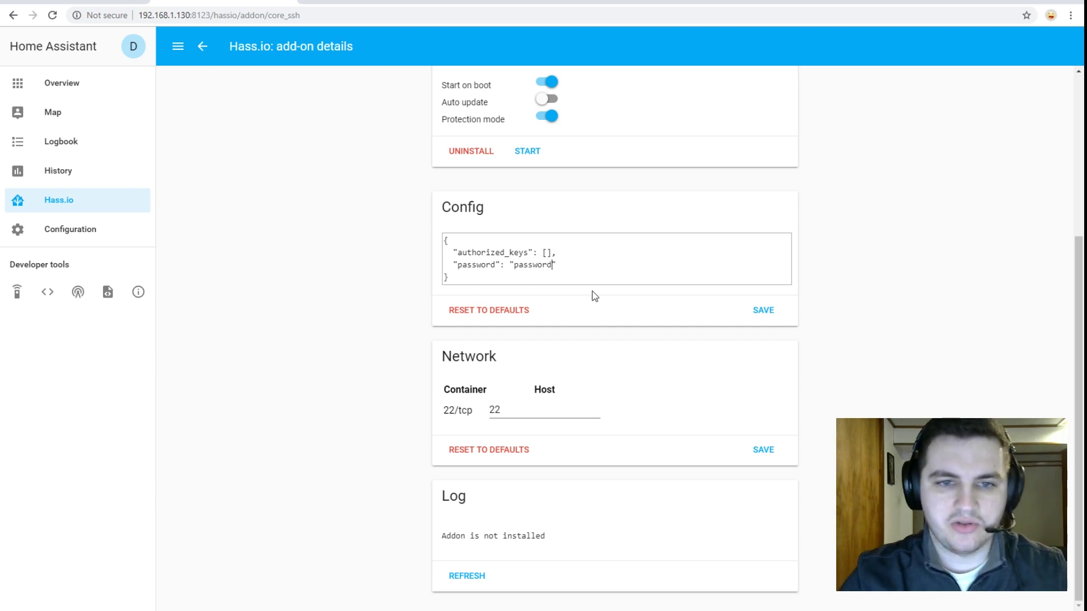
{"action": "left_click", "coordinate": [760, 313]}
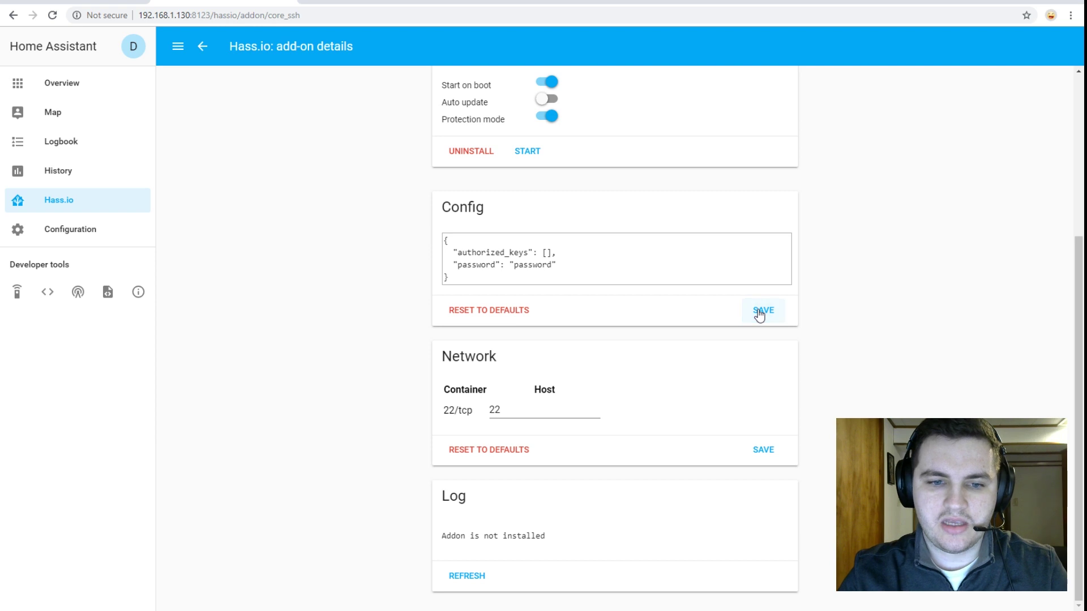
{"action": "scroll", "coordinate": [481, 529], "scroll_direction": "up", "scroll_amount": 4}
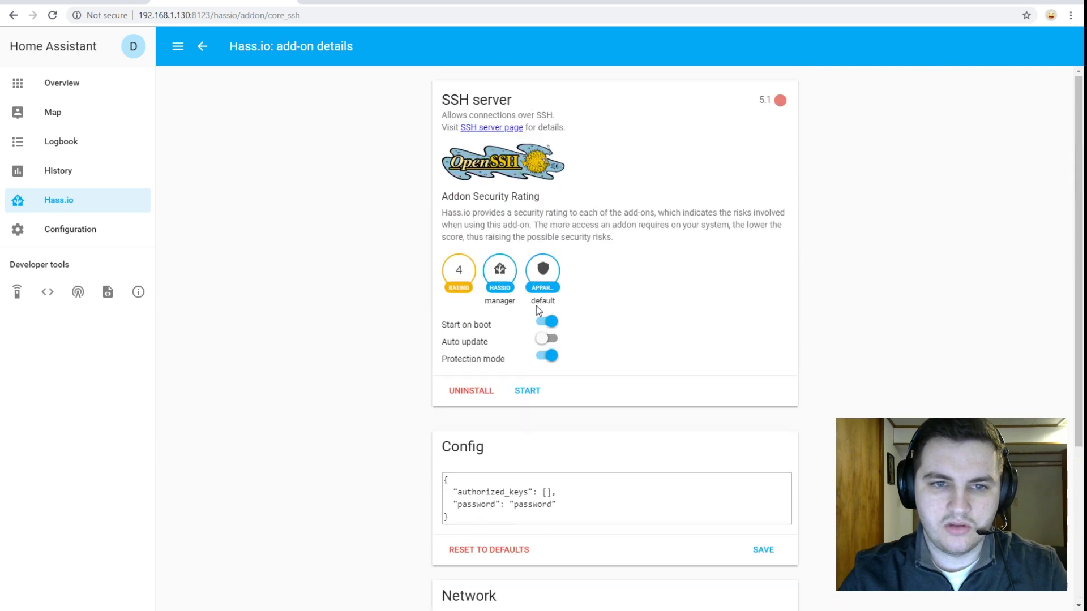
{"action": "left_click", "coordinate": [526, 390]}
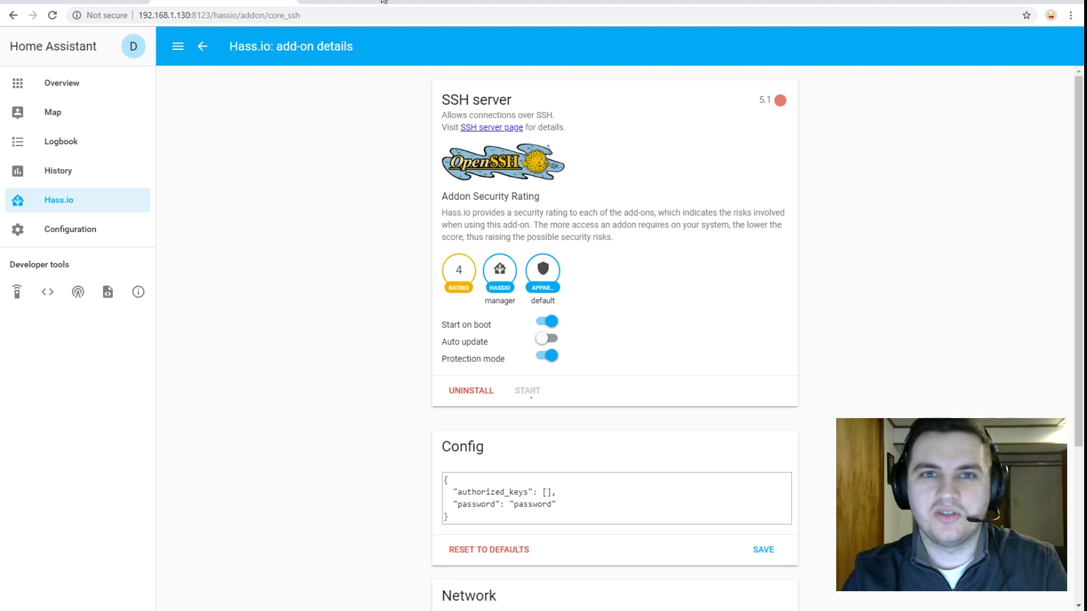
{"action": "left_click", "coordinate": [204, 49]}
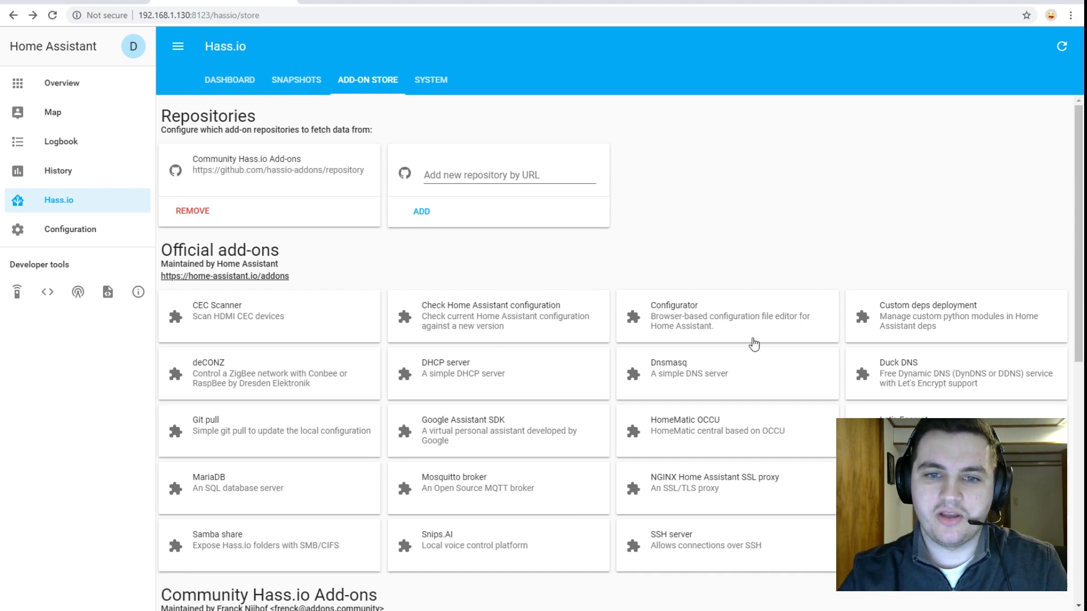
- Install the Configurator add-on, then go back to the add-on store list
{"action": "left_click", "coordinate": [738, 327]}
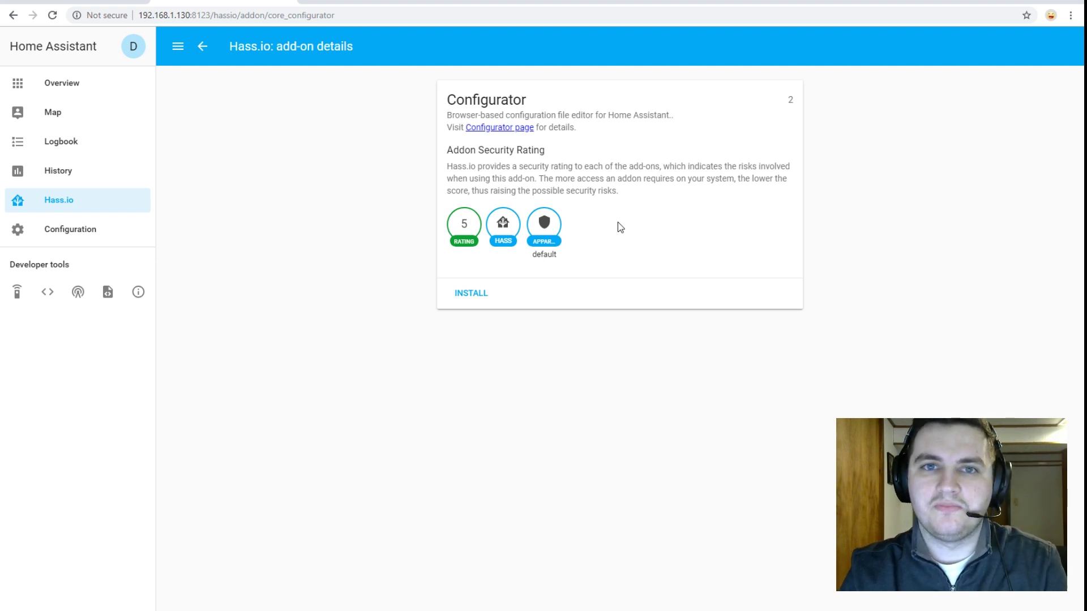
{"action": "left_click", "coordinate": [465, 300]}
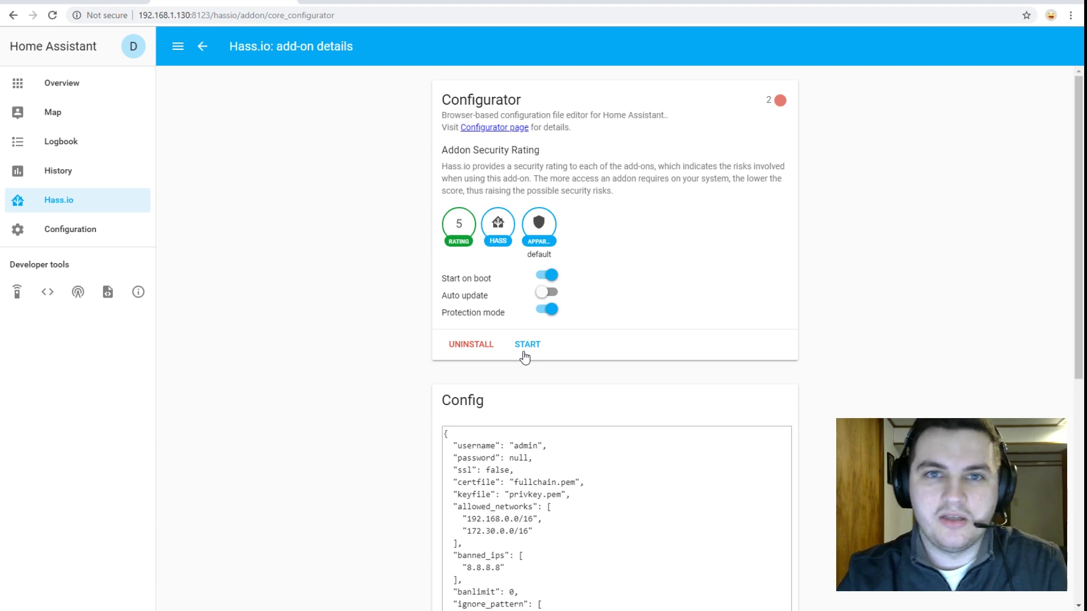
{"action": "left_click", "coordinate": [202, 46]}
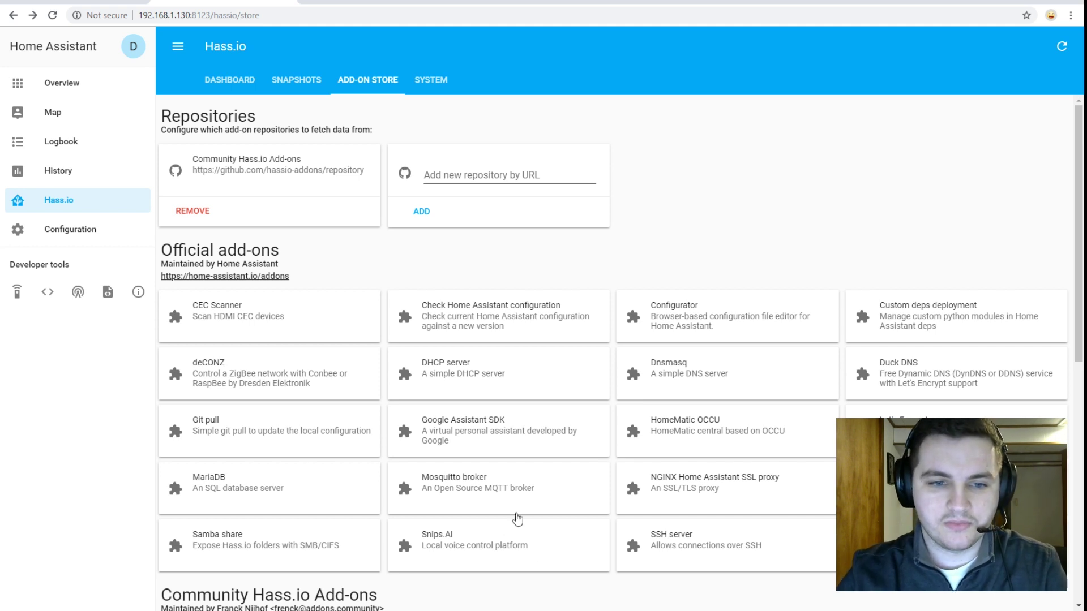
- Install Mosquitto broker from its details page and return to the Hass.io dashboard
{"action": "left_click", "coordinate": [513, 513]}
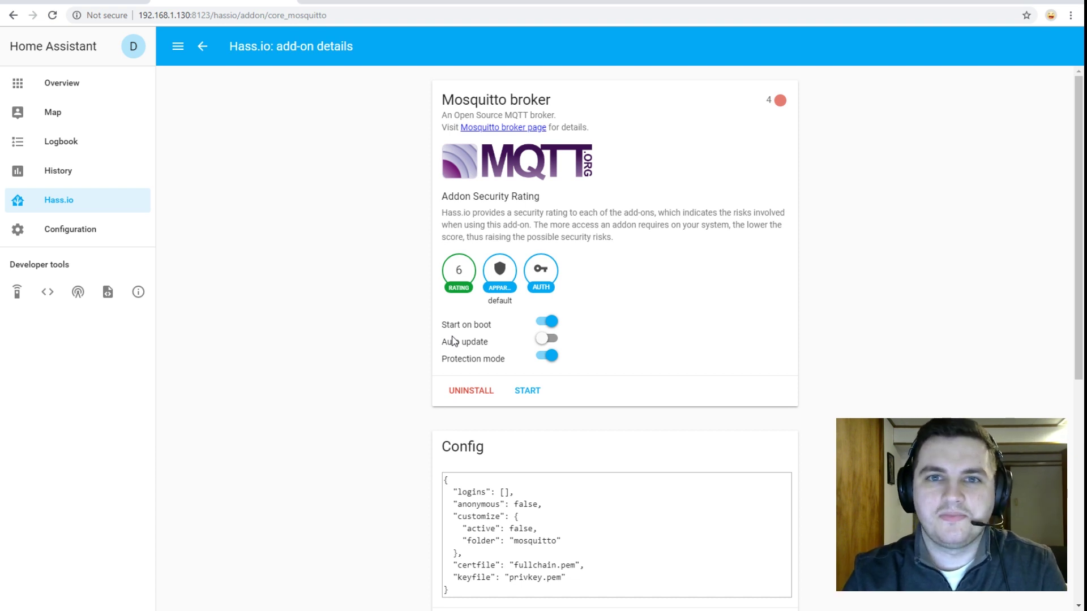
{"action": "key", "text": "alt+Left"}
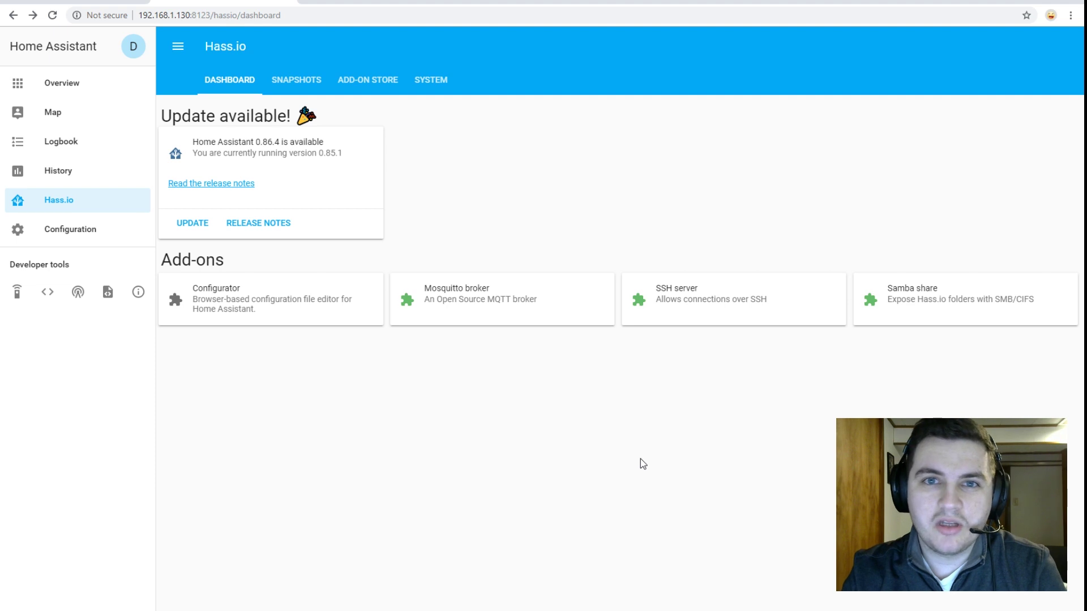
- Open the running Samba share add-on and check its workgroup, username and allowed hosts settings
{"action": "left_click", "coordinate": [909, 304]}
{"action": "scroll", "coordinate": [656, 478], "scroll_direction": "down", "scroll_amount": 5}
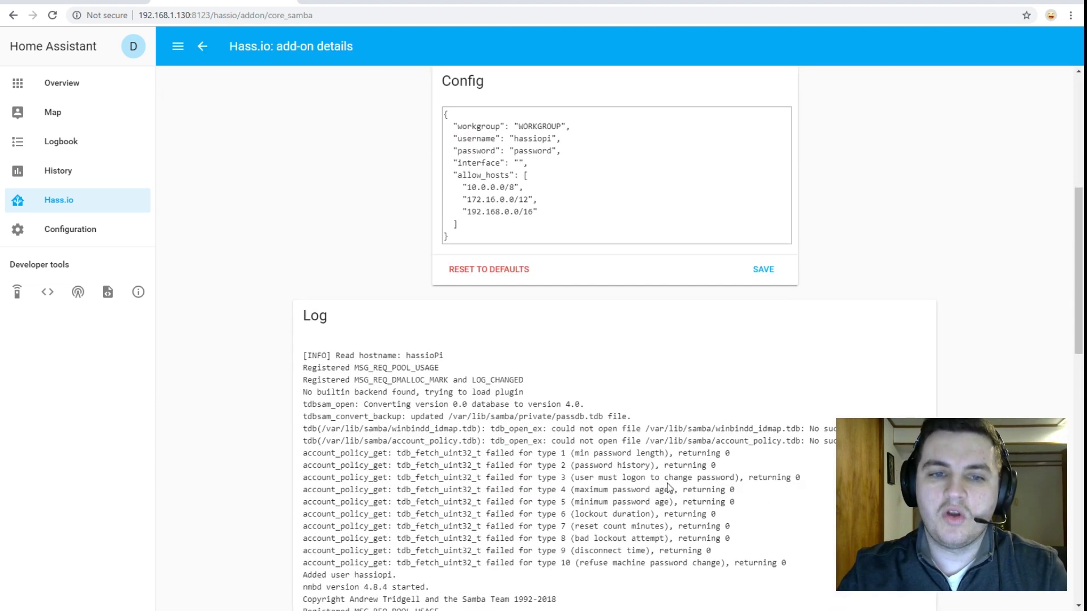
{"action": "scroll", "coordinate": [603, 391], "scroll_direction": "up", "scroll_amount": 4}
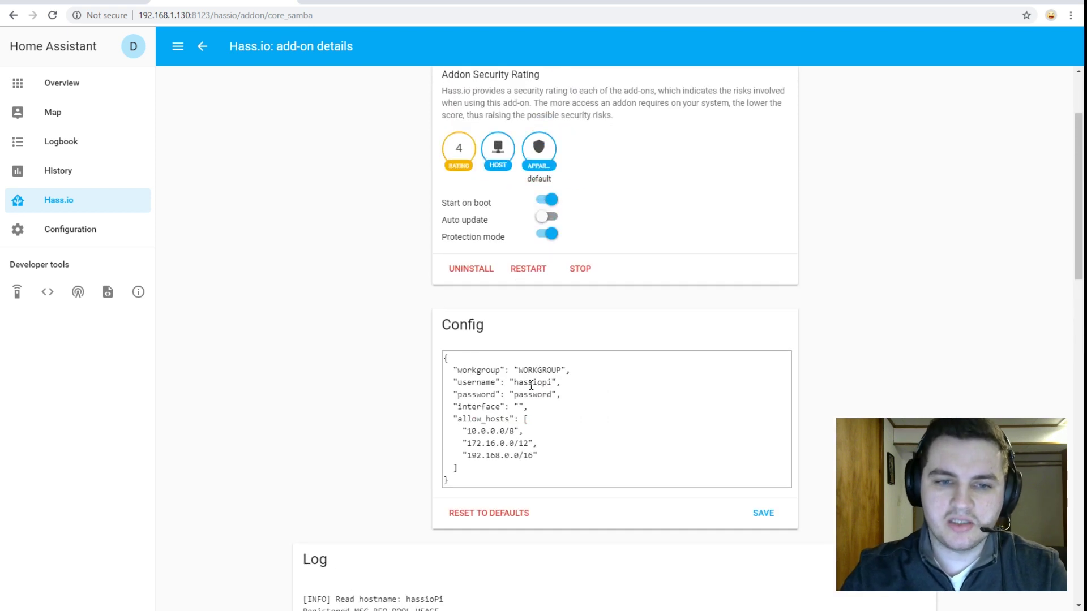
{"action": "left_click", "coordinate": [517, 385]}
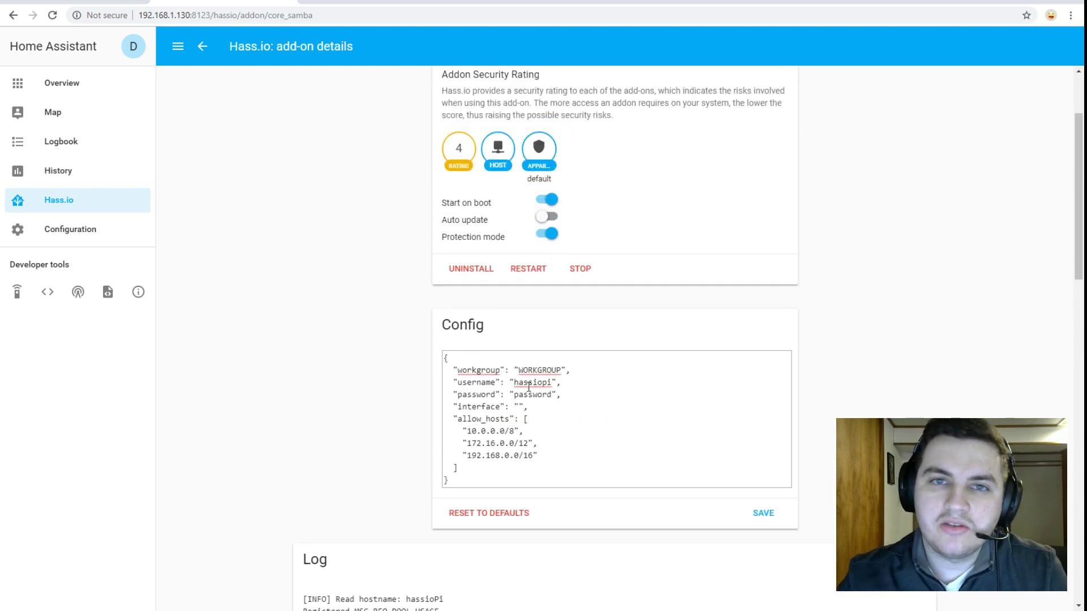
{"action": "scroll", "coordinate": [528, 389], "scroll_direction": "up", "scroll_amount": 2}
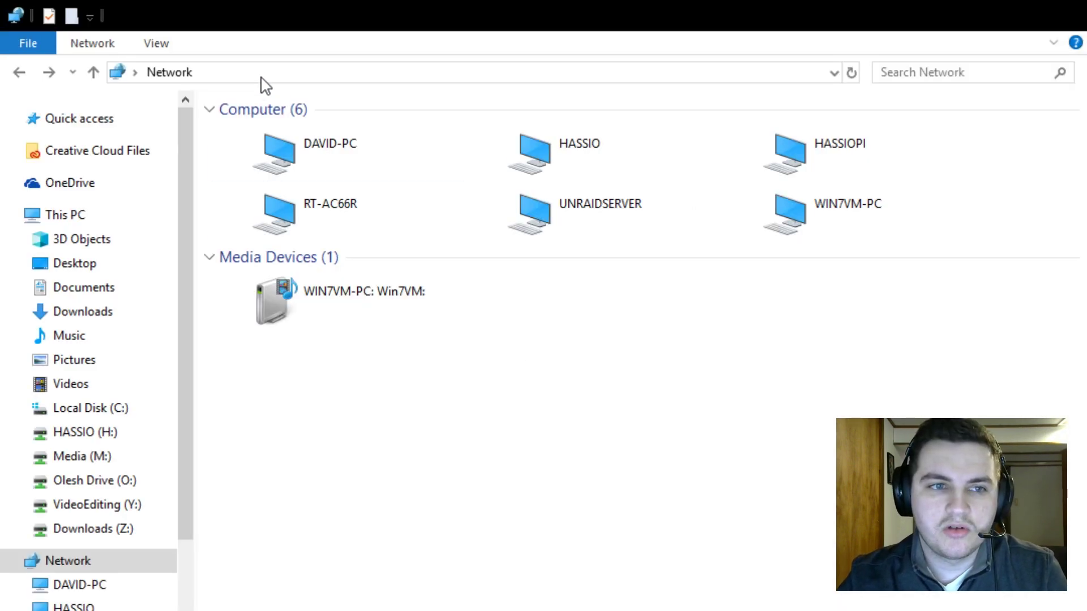
- Refresh the Network view in File Explorer and open HASSIOPI's shared config folder
{"action": "left_click", "coordinate": [265, 71]}
{"action": "key", "text": "Return"}
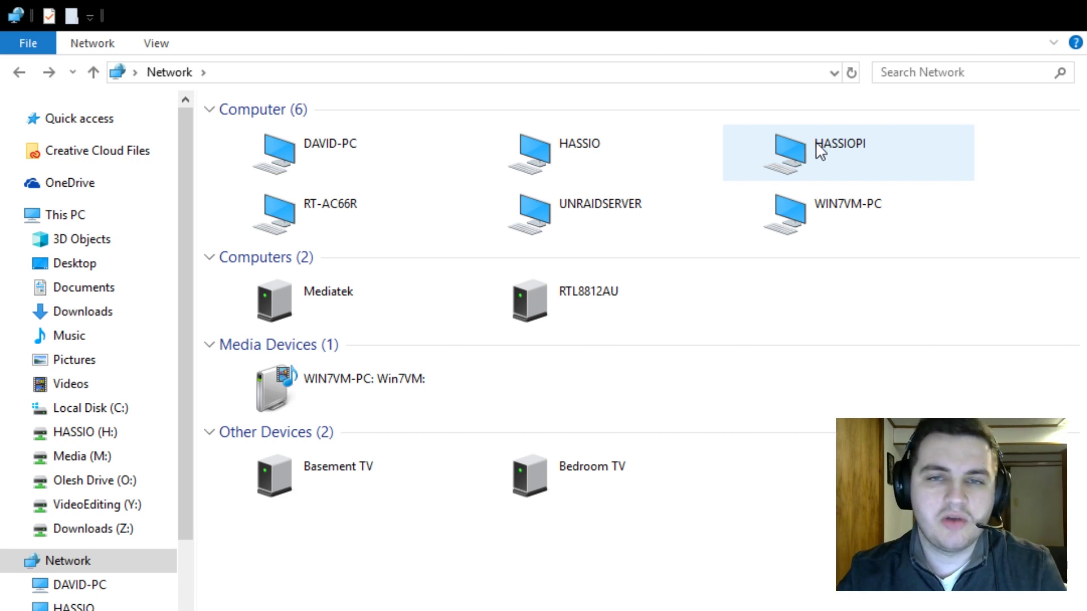
{"action": "double_click", "coordinate": [818, 144]}
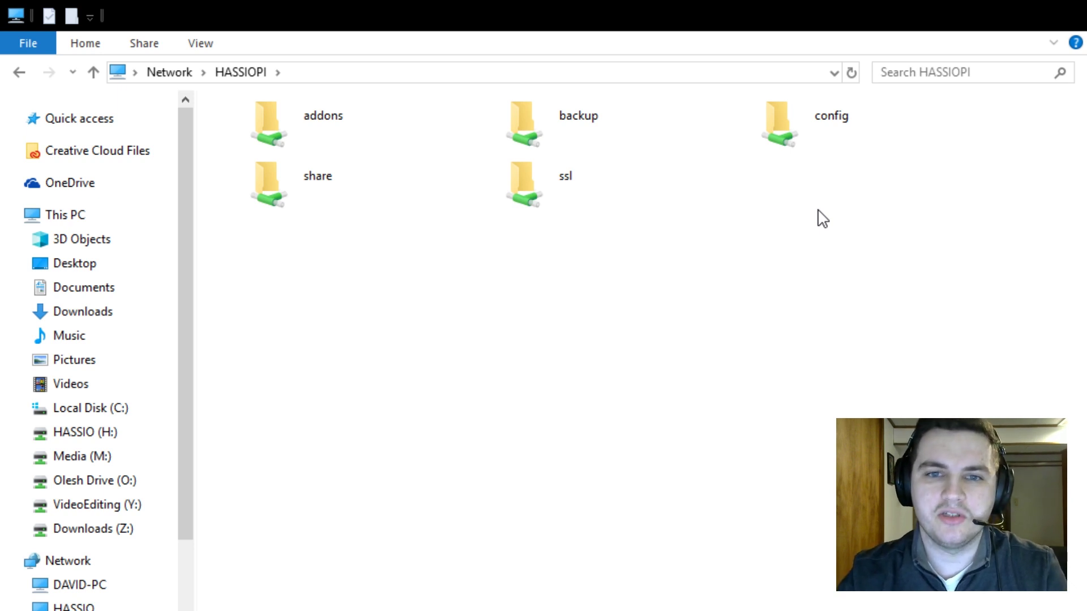
{"action": "double_click", "coordinate": [839, 121]}
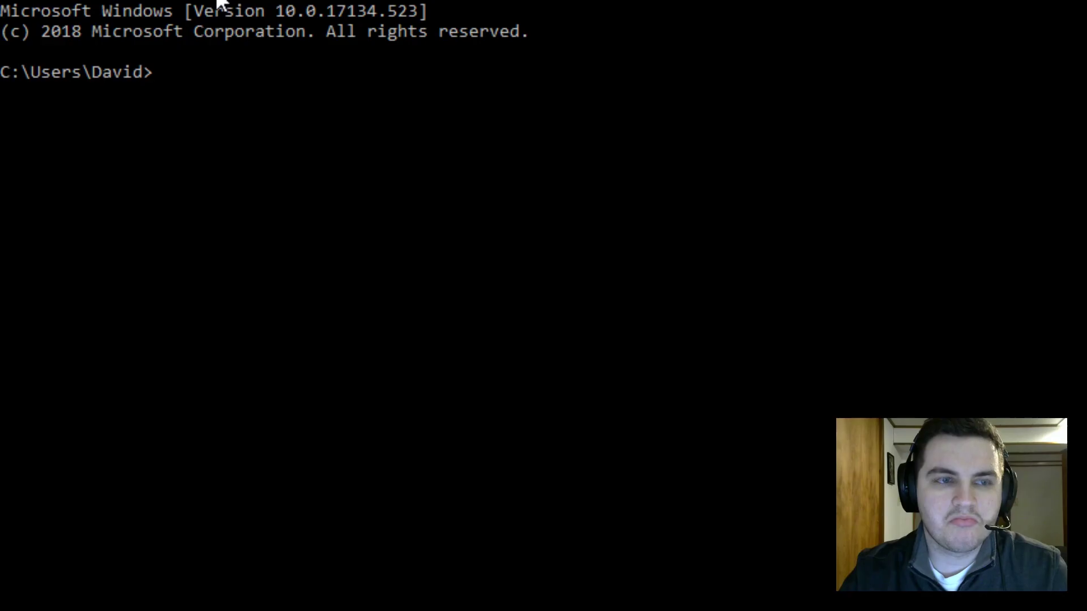
- Run ssh 192.168.1.130 in Command Prompt
{"action": "type", "text": "ssh "}
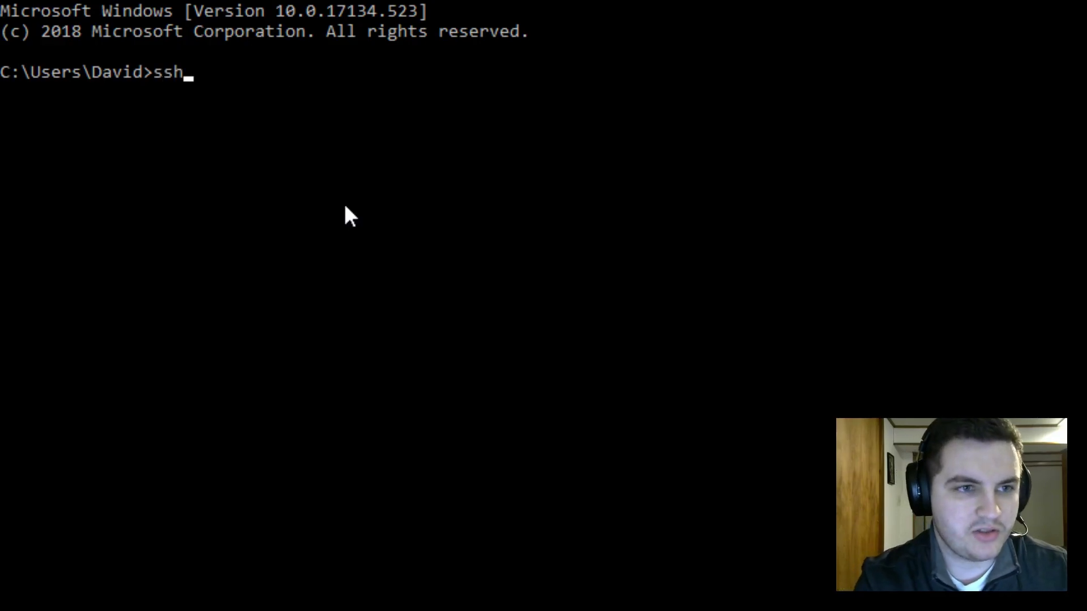
{"action": "type", "text": "192."}
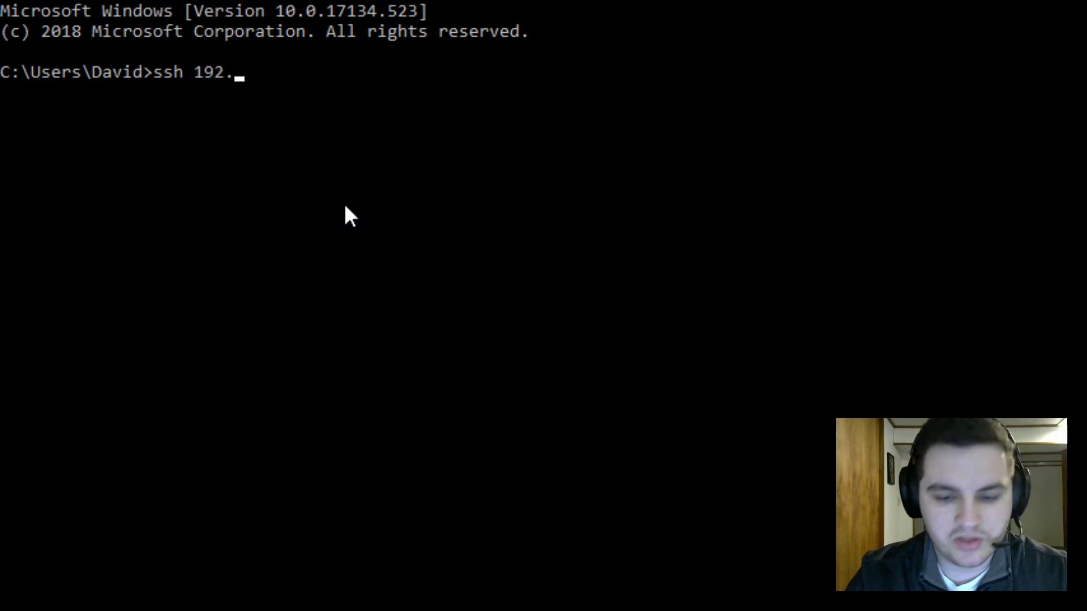
{"action": "type", "text": "168.1.1"}
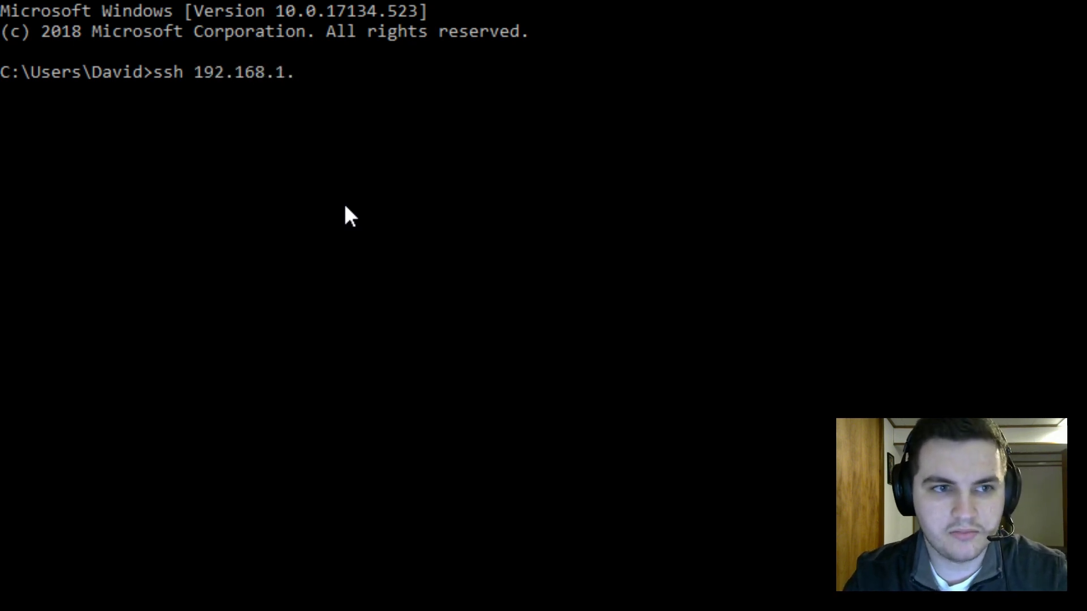
{"action": "type", "text": "30"}
{"action": "key", "text": "Return"}
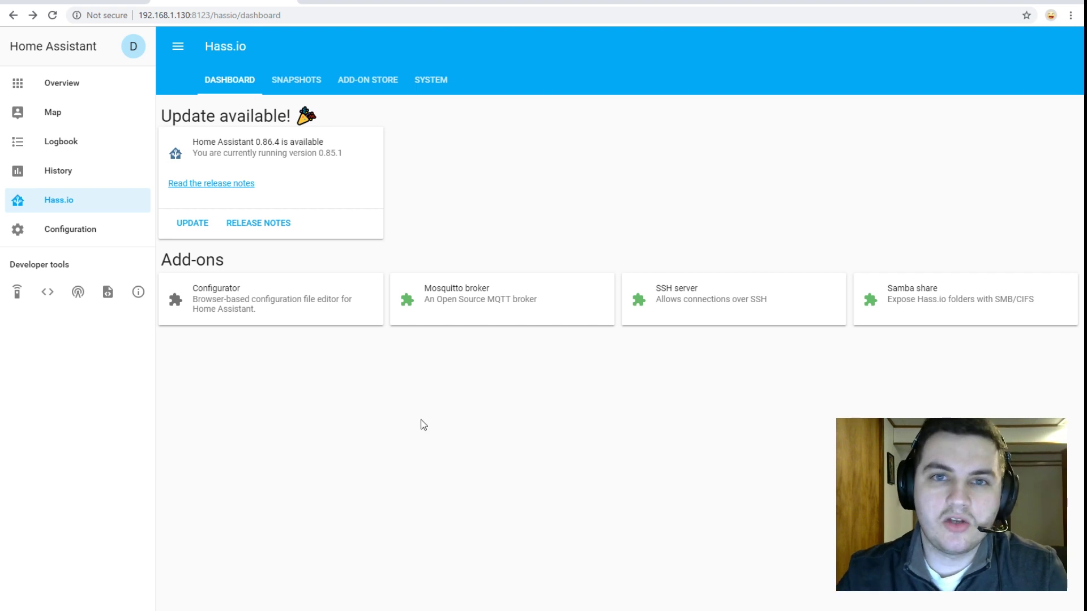
- Replace the null password in the Configurator add-on config with a password, save, and start the add-on
{"action": "left_click", "coordinate": [327, 301]}
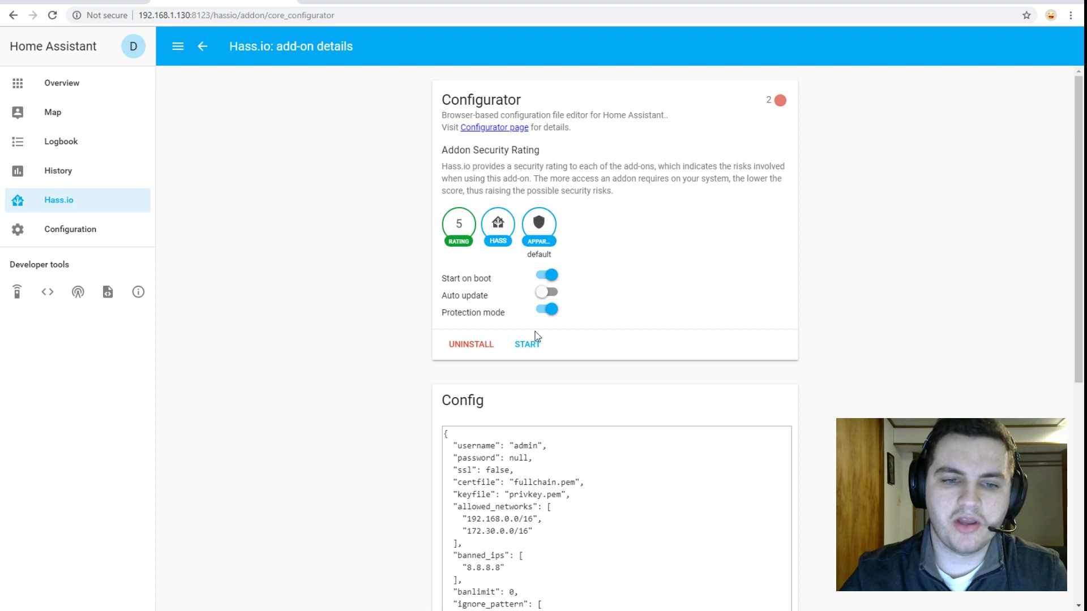
{"action": "left_click_drag", "start_coordinate": [509, 457], "coordinate": [529, 457]}
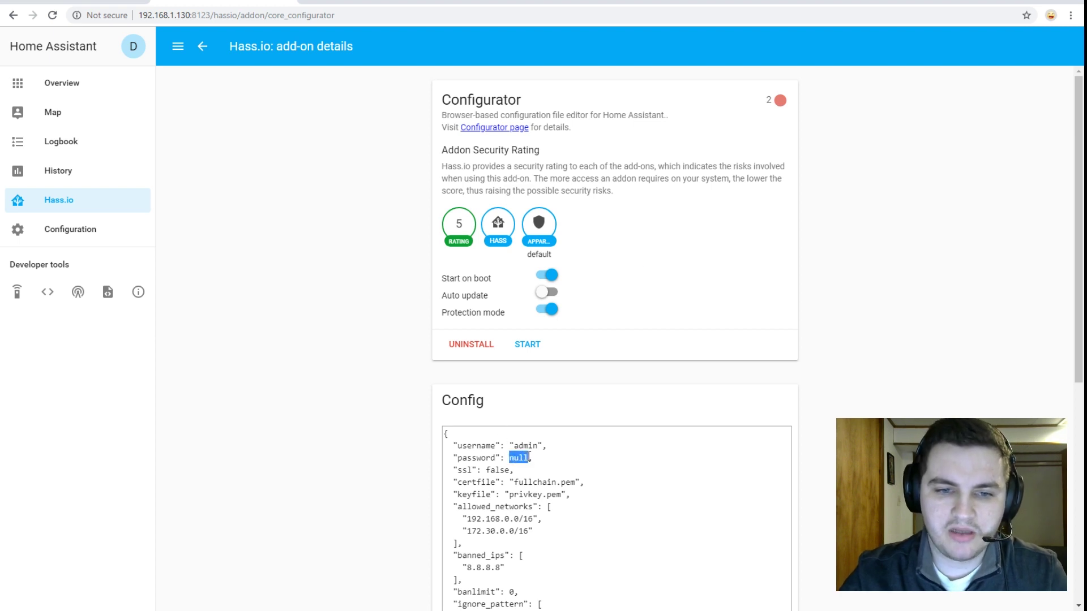
{"action": "type", "text": "\": \""}
{"action": "type", "text": "password"}
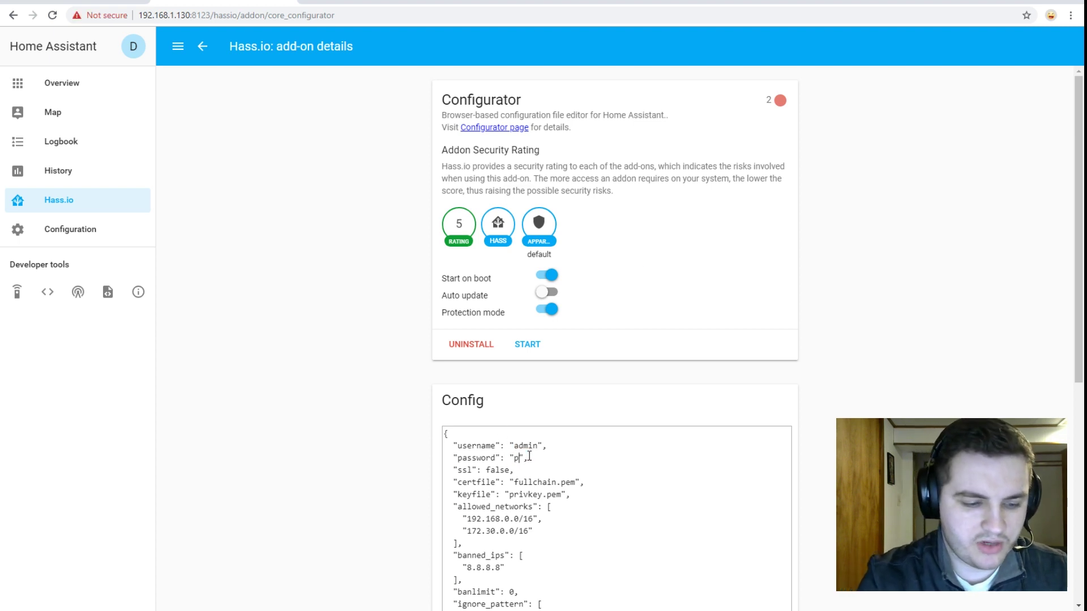
{"action": "scroll", "coordinate": [566, 453], "scroll_direction": "down", "scroll_amount": 6}
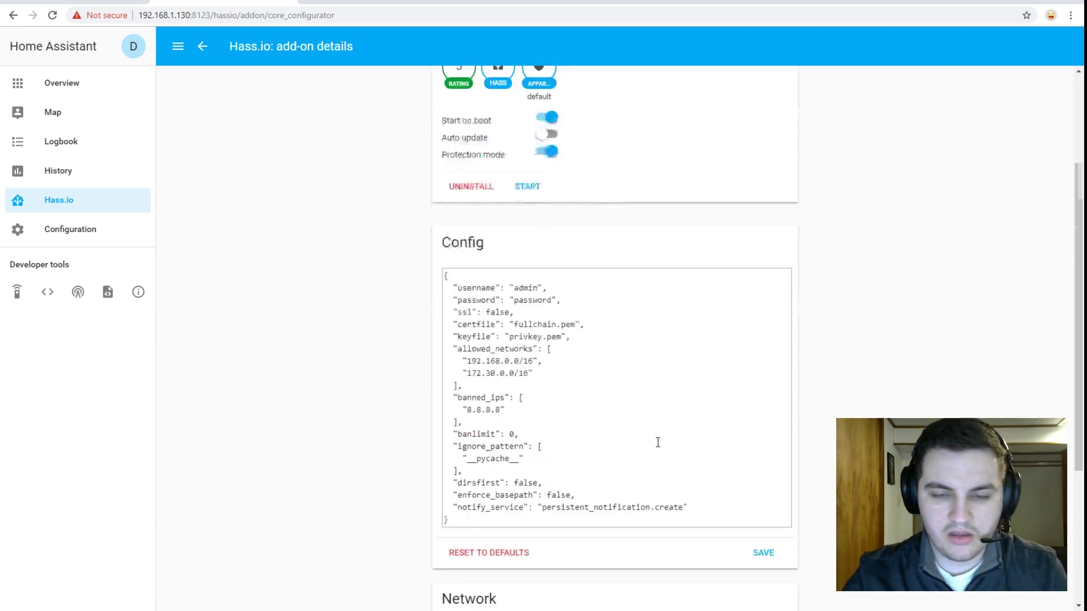
{"action": "left_click", "coordinate": [771, 350]}
{"action": "scroll", "coordinate": [759, 348], "scroll_direction": "up", "scroll_amount": 6}
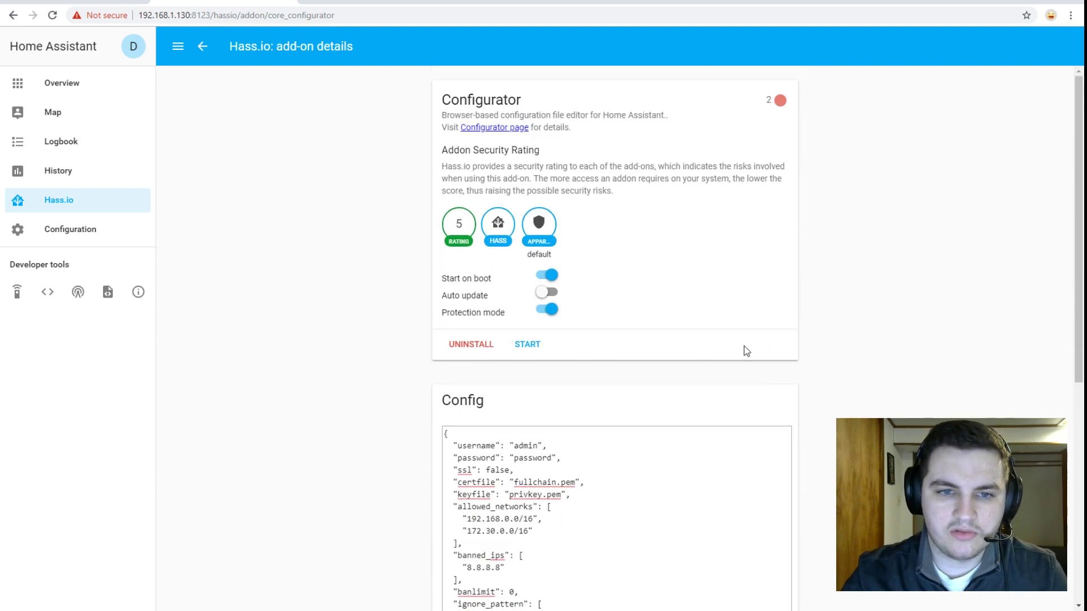
{"action": "left_click", "coordinate": [544, 348]}
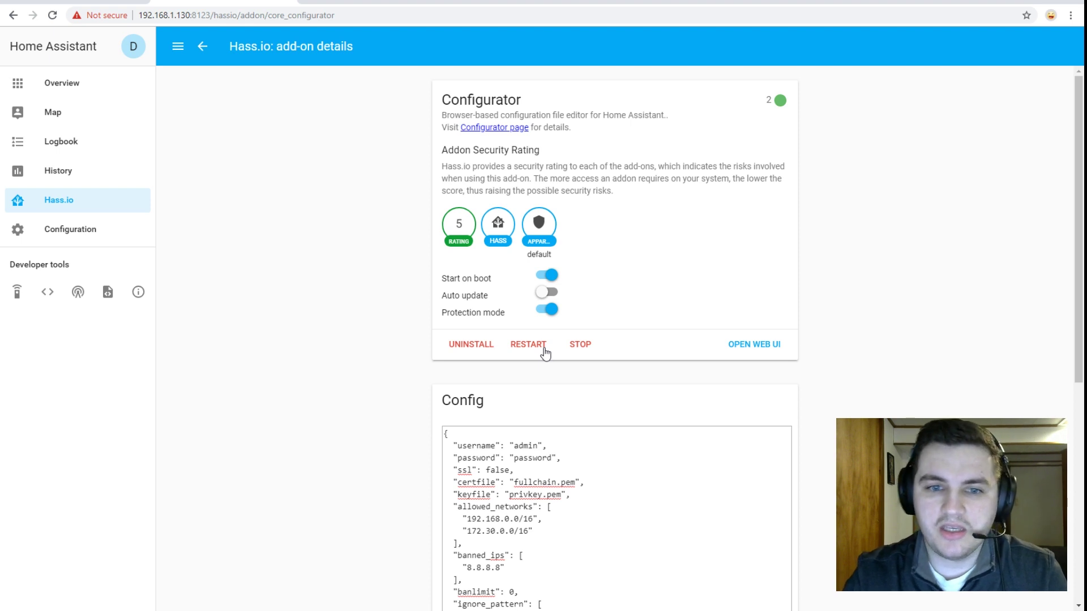
- Sign in to the Configurator web UI and browse the config folder's files, such as configuration.yaml
{"action": "left_click", "coordinate": [755, 346]}
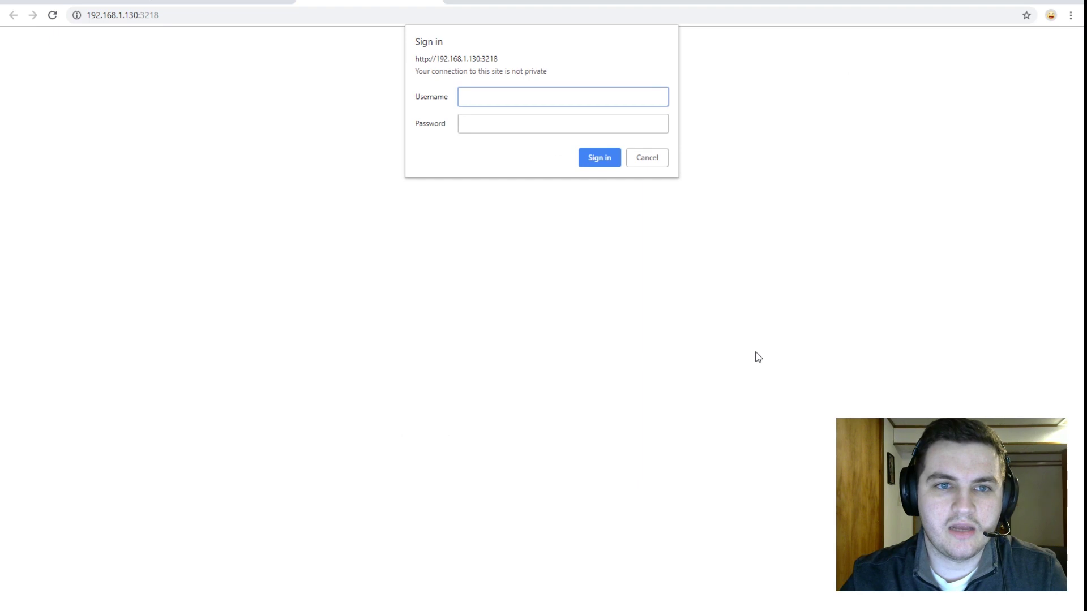
{"action": "type", "text": "admin"}
{"action": "key", "text": "Tab"}
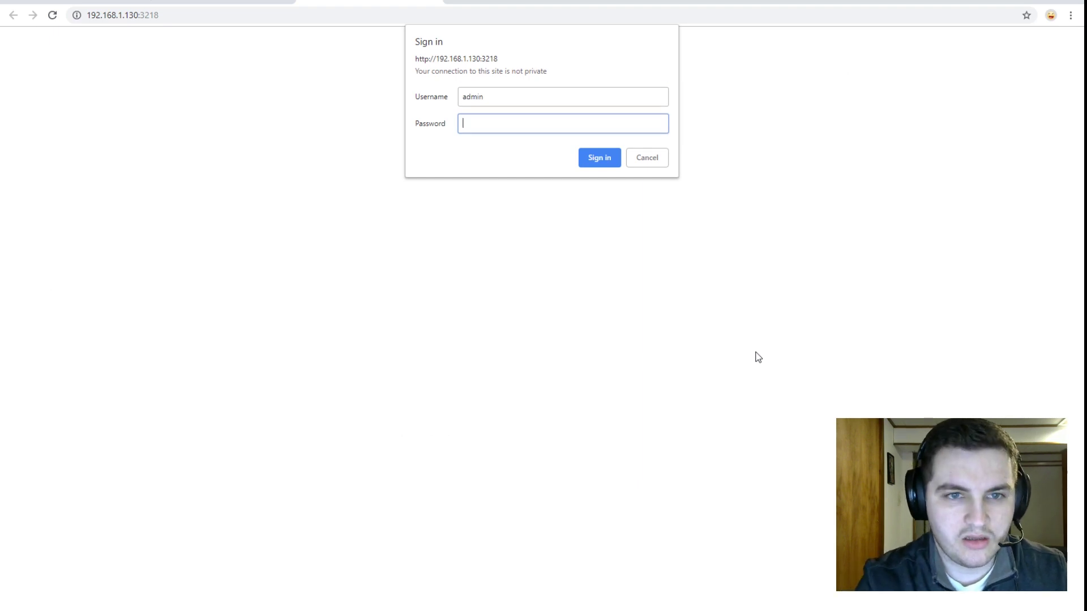
{"action": "type", "text": "••••••••"}
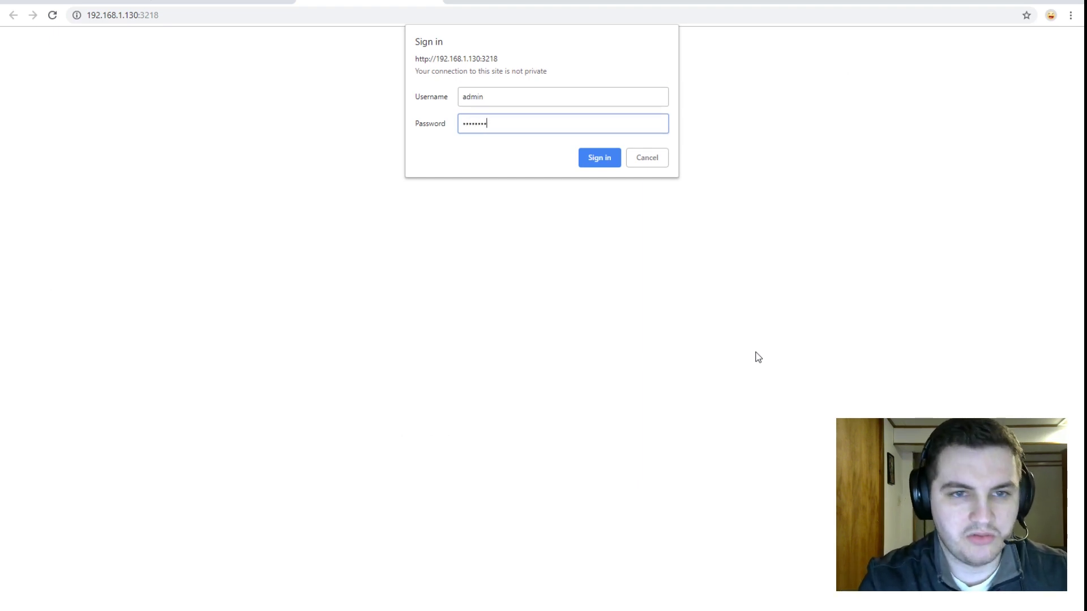
{"action": "key", "text": "Return"}
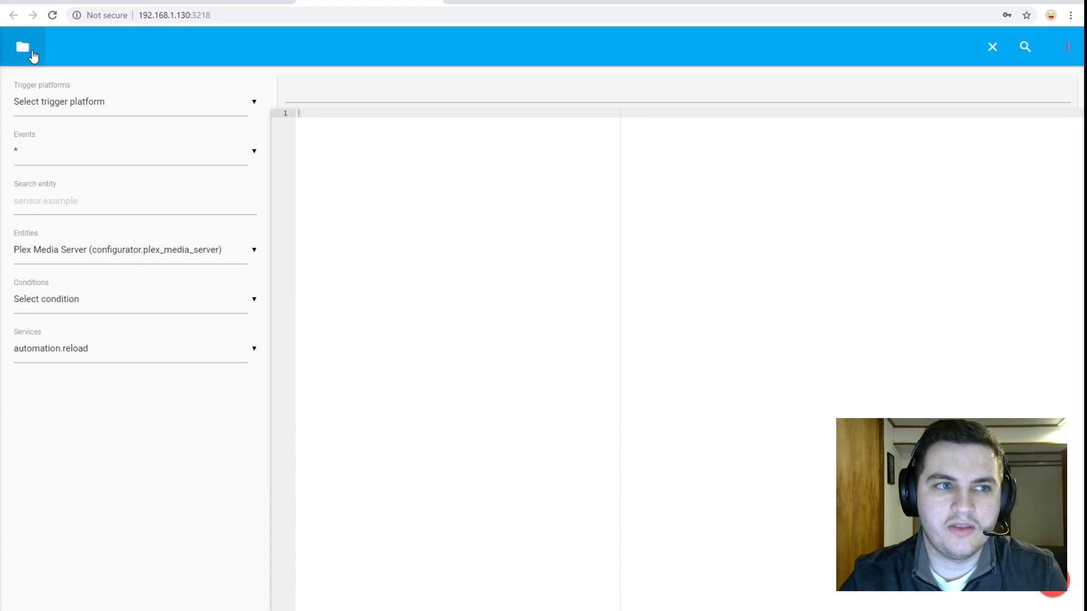
{"action": "left_click", "coordinate": [32, 54]}
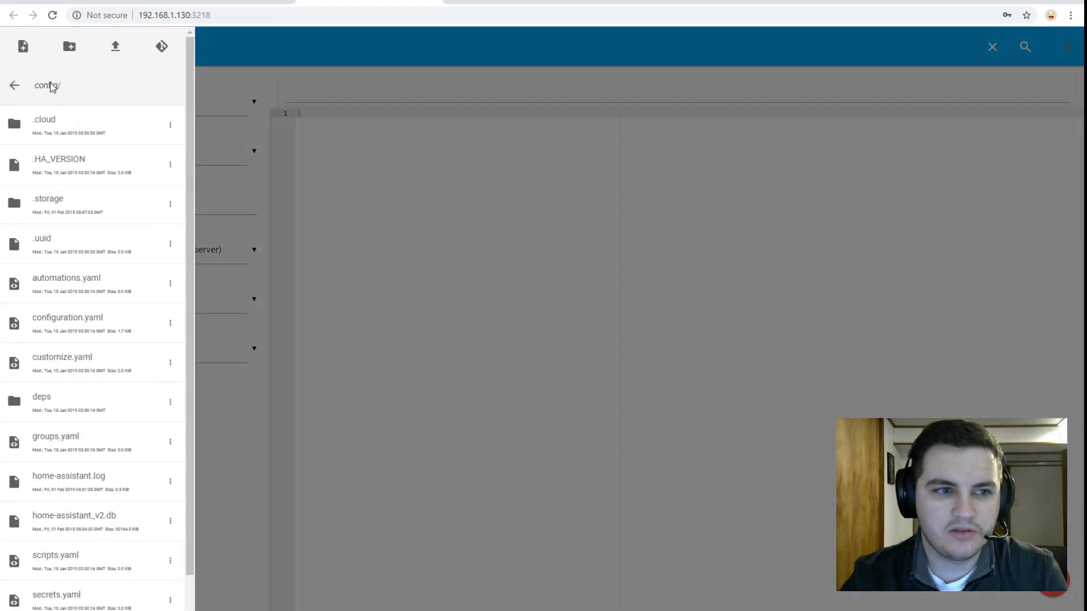
{"action": "scroll", "coordinate": [119, 278], "scroll_direction": "down", "scroll_amount": 1}
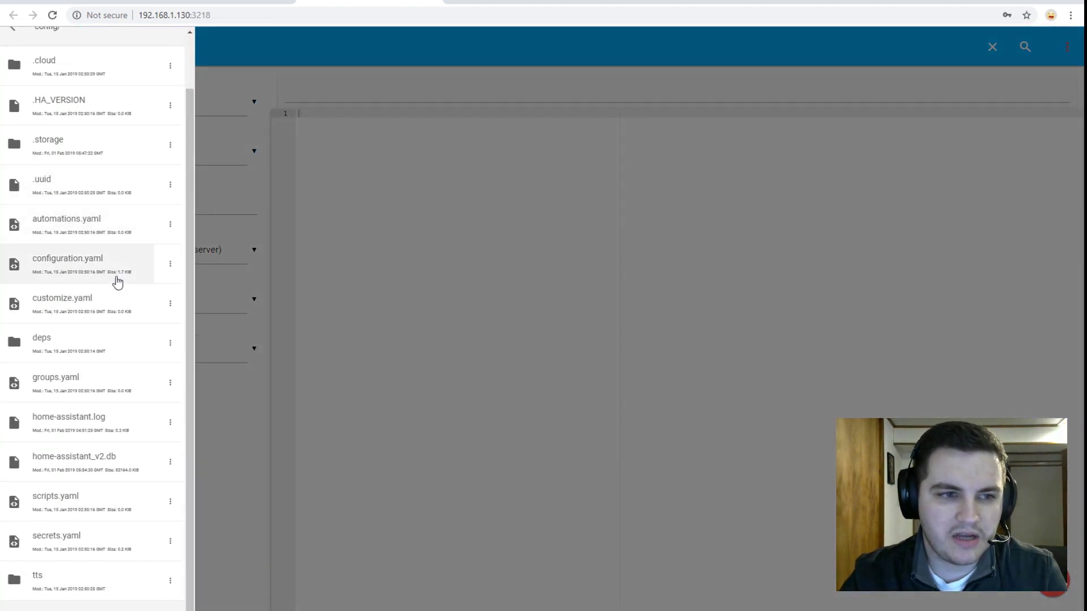